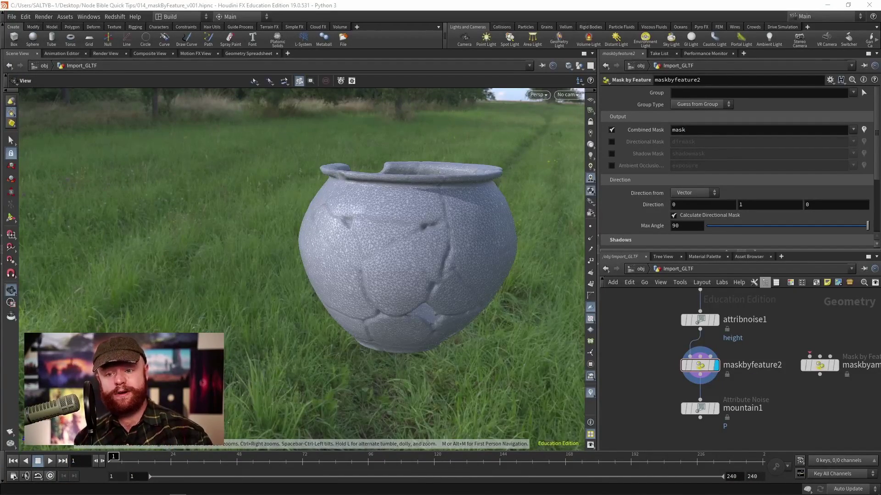
Inspect the ambient occlusion mask node's settings, then return to maskbyfeature2
left_click(820, 365)
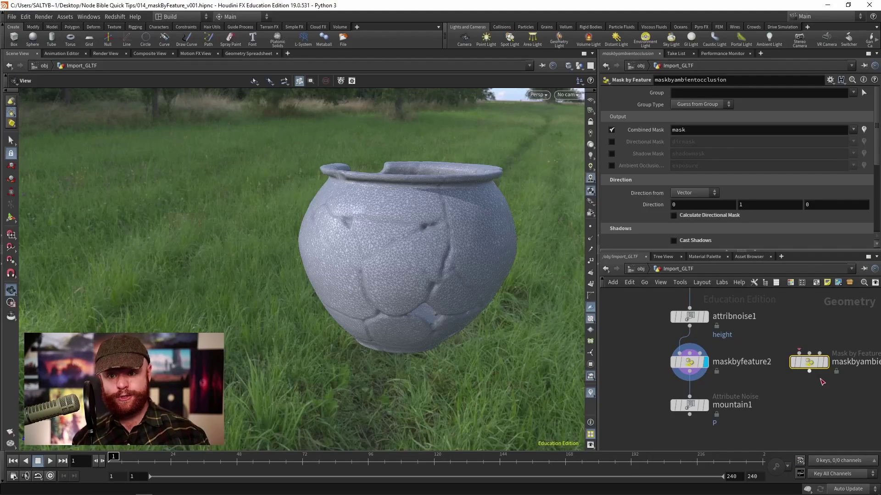
mouse_move(782, 361)
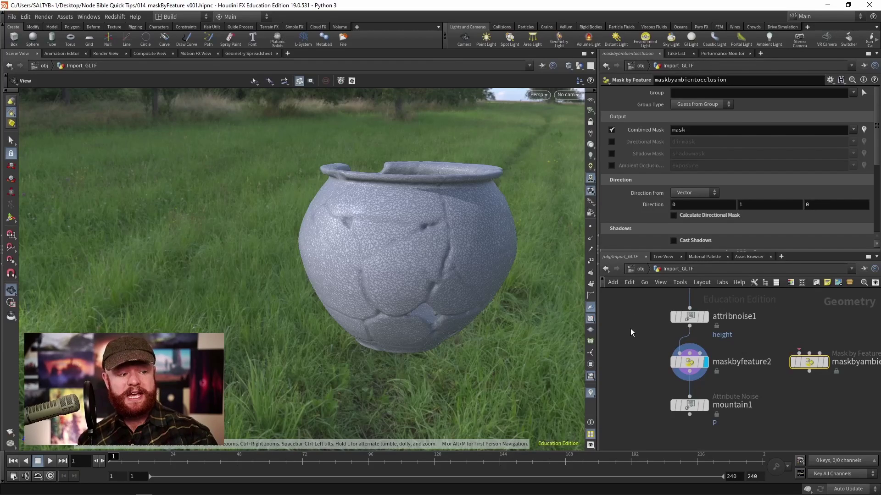
left_click(688, 362)
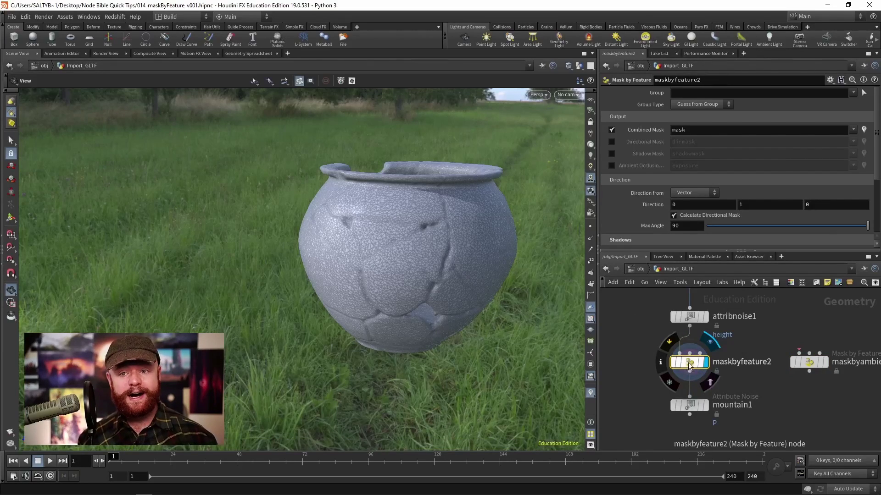
mouse_move(687, 367)
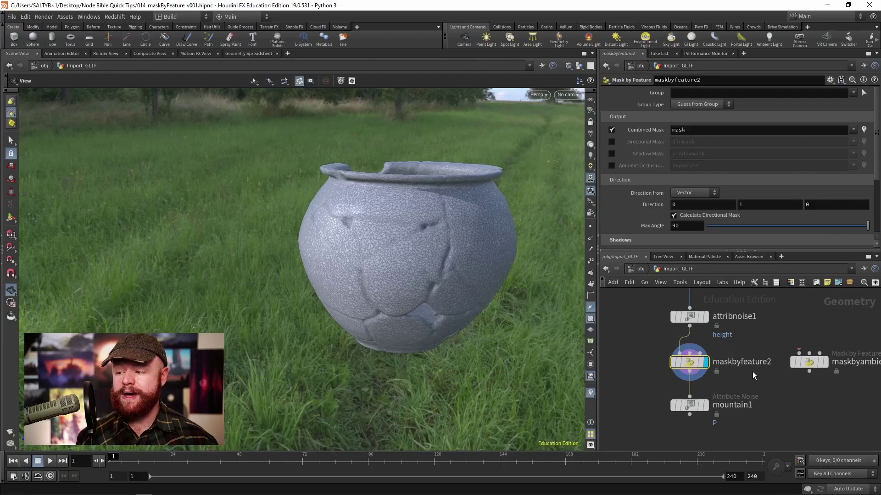
Display the combined mask colour on the pot and lower Max Angle to 49.7
left_click(865, 132)
middle_click_drag(381, 212, 351, 250)
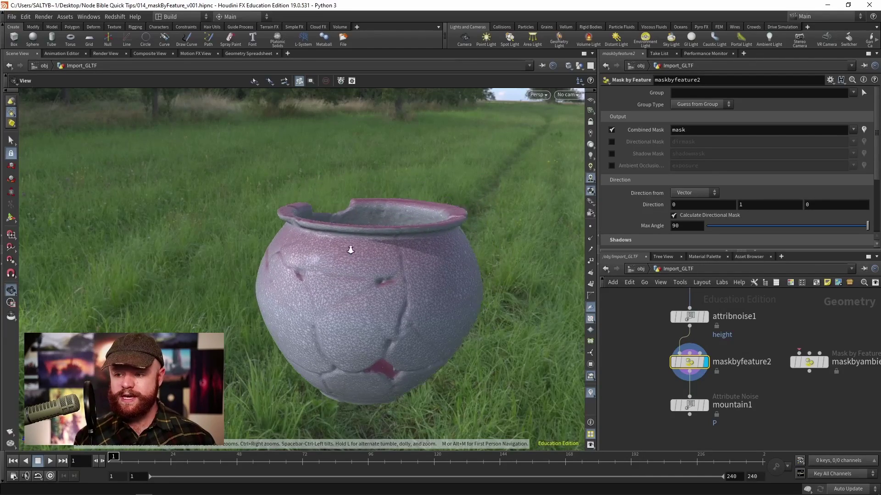
left_click_drag(350, 250, 306, 315)
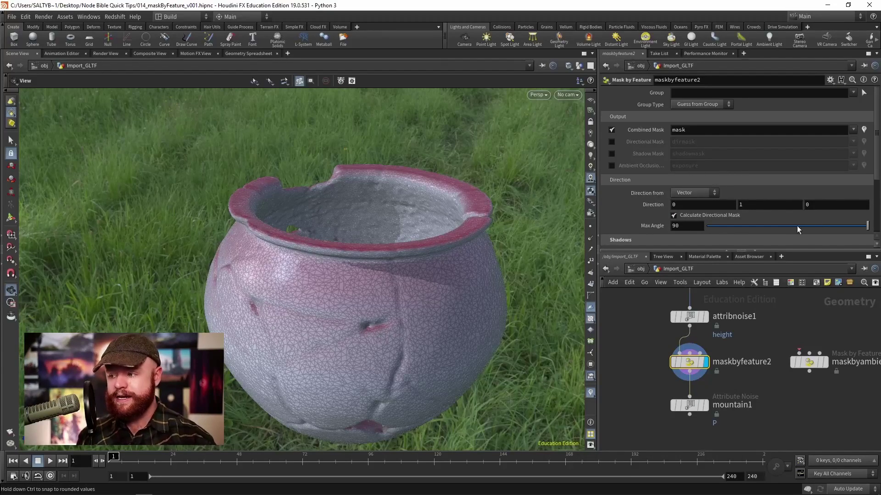
mouse_move(797, 226)
left_mouse_down()
mouse_move(722, 227)
mouse_move(869, 228)
mouse_move(795, 227)
left_mouse_up()
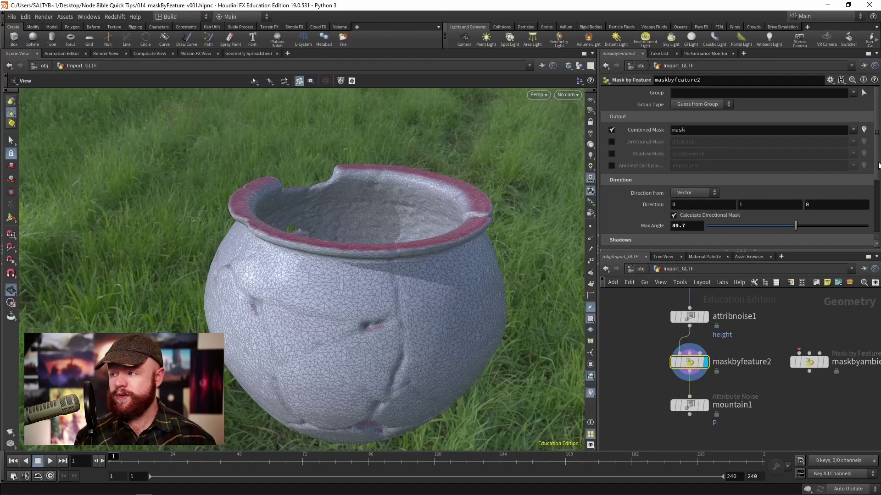
scroll(626, 184, "down", 4)
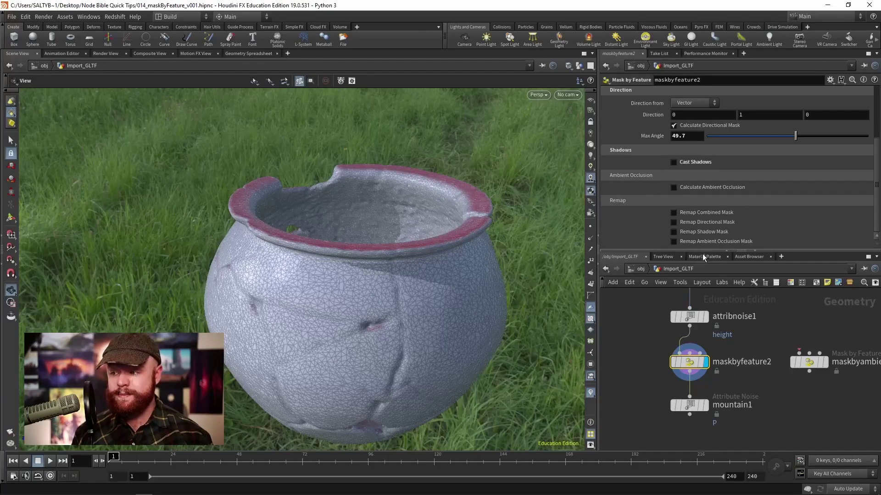
left_click(722, 223)
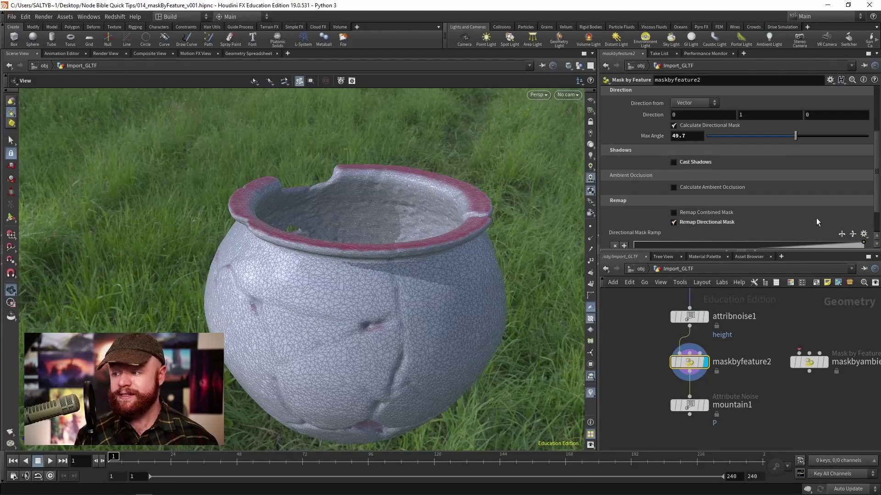
scroll(856, 220, "down", 2)
mouse_move(856, 222)
left_mouse_down()
mouse_move(665, 222)
mouse_move(863, 225)
left_mouse_up()
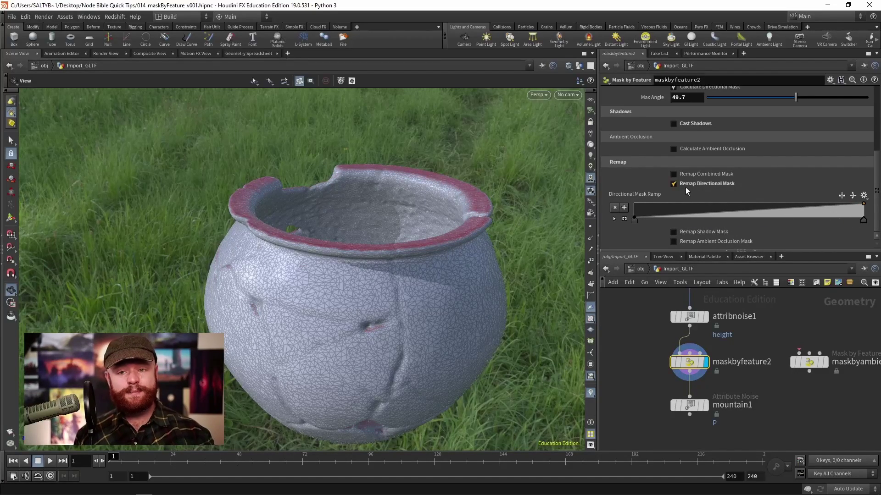
left_click(693, 184)
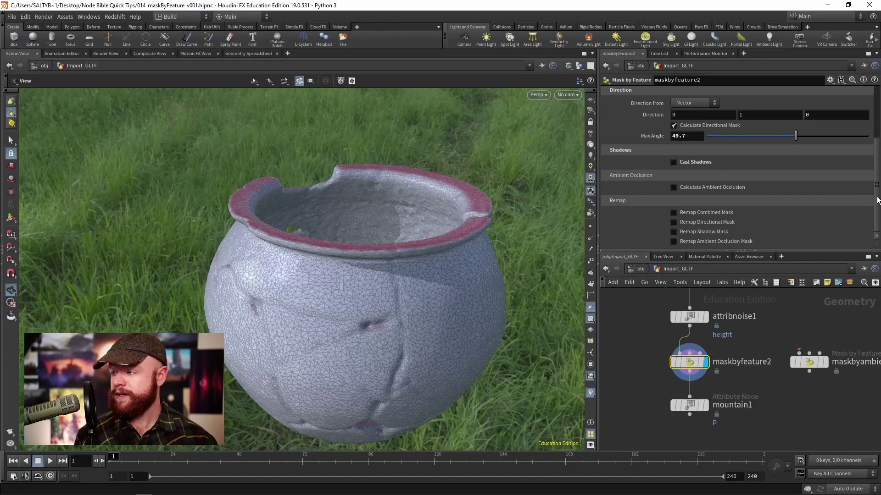
scroll(869, 200, "up", 3)
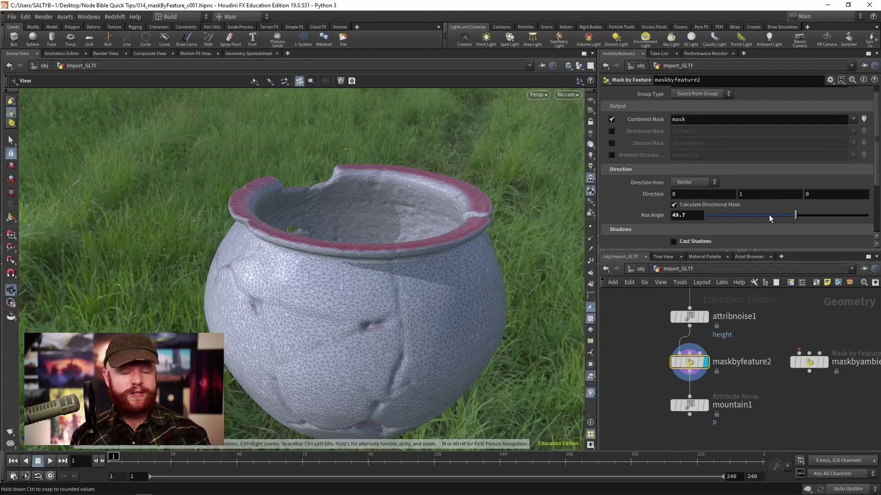
Set Direction from to Point Cloud, wire transform1 into maskbyfeature2, and move the sphere onto the pot
left_click(705, 182)
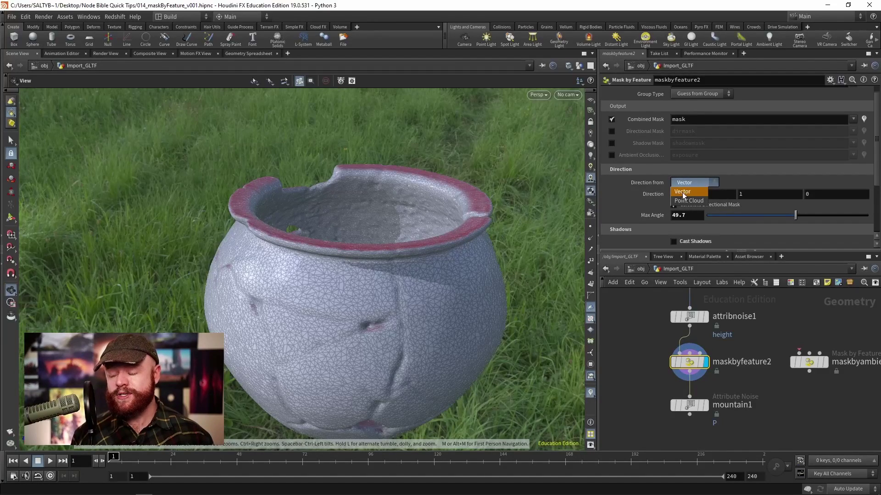
left_click(690, 200)
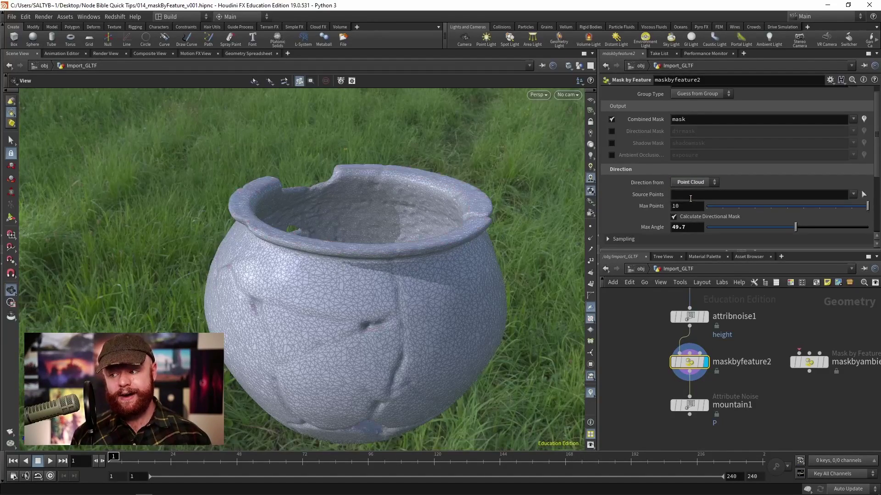
left_click(691, 353)
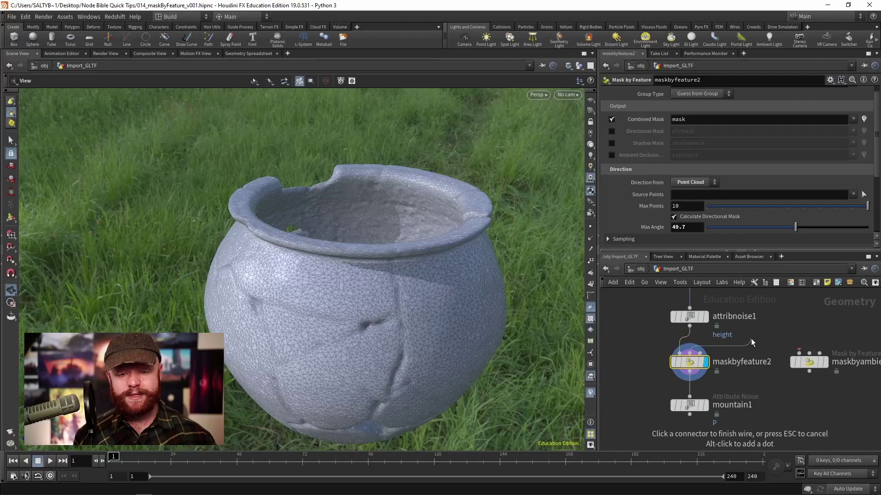
middle_click_drag(750, 338, 734, 340)
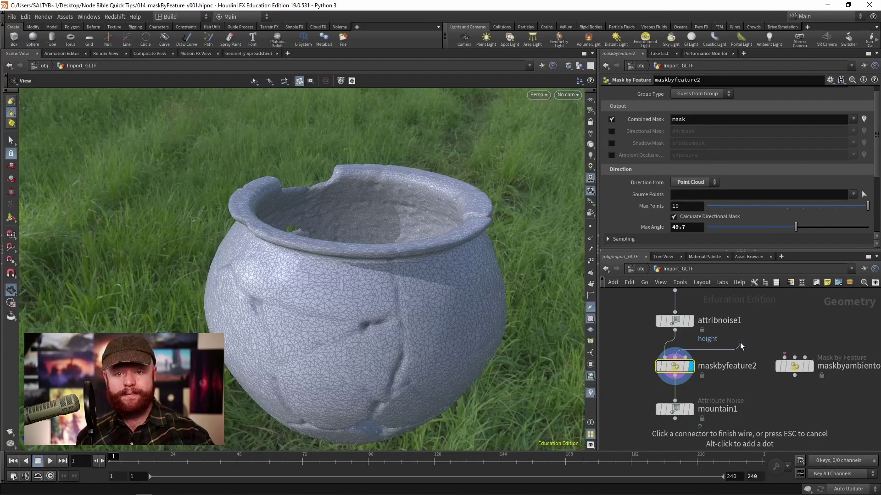
mouse_move(200, 202)
left_mouse_down()
mouse_move(232, 274)
mouse_move(392, 312)
mouse_move(373, 287)
mouse_move(236, 241)
mouse_move(214, 207)
left_mouse_up()
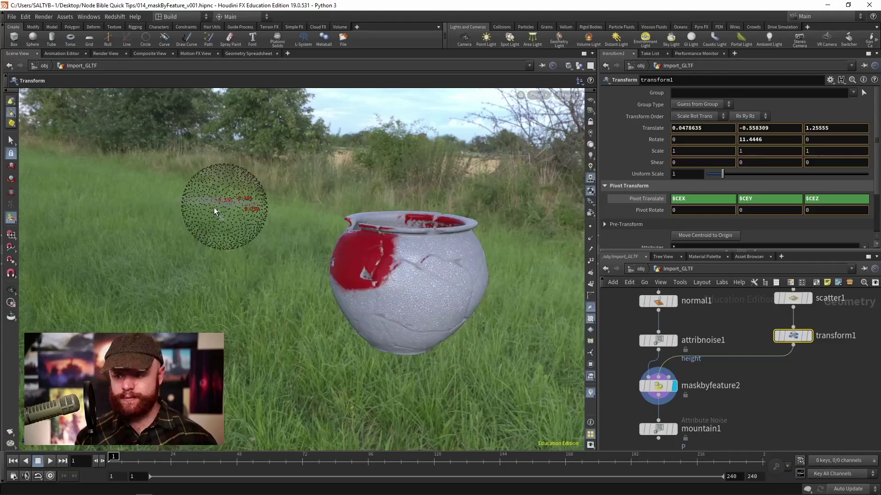
Move the point sphere left of the pot and duplicate the sphere, scatter and transform nodes
middle_click_drag(819, 350, 720, 416)
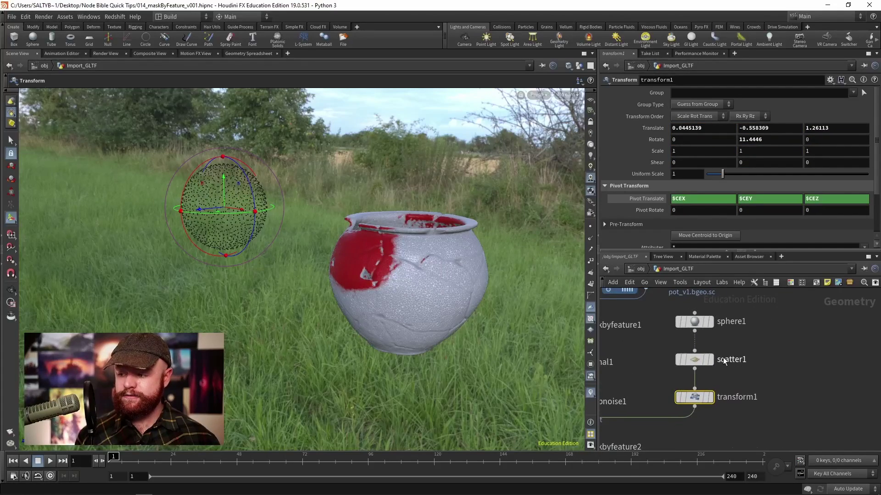
left_click_drag(780, 310, 809, 400)
left_click(654, 392)
Merge both transform nodes with a merge node and wire merge1 into maskbyfeature2's point input
left_click_drag(653, 393, 823, 406)
key("Tab")
type("merge")
key("Return")
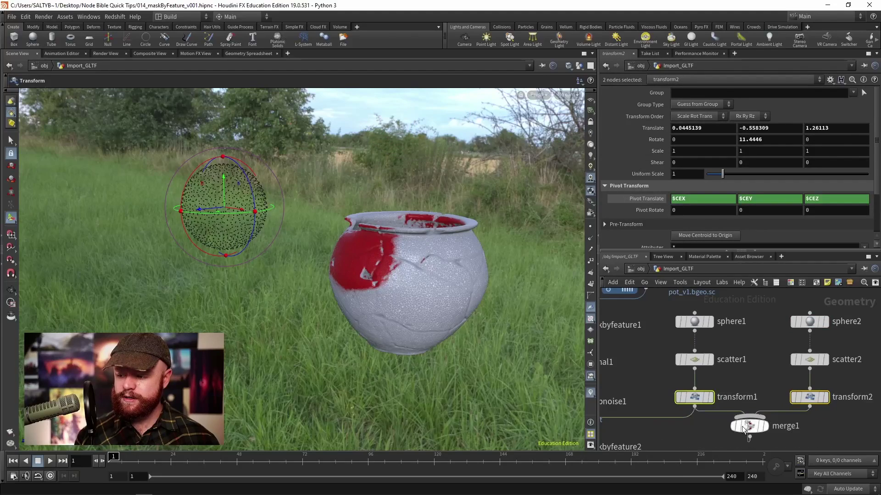
middle_click_drag(678, 321, 744, 392)
left_click(760, 335)
left_click_drag(633, 367, 815, 365)
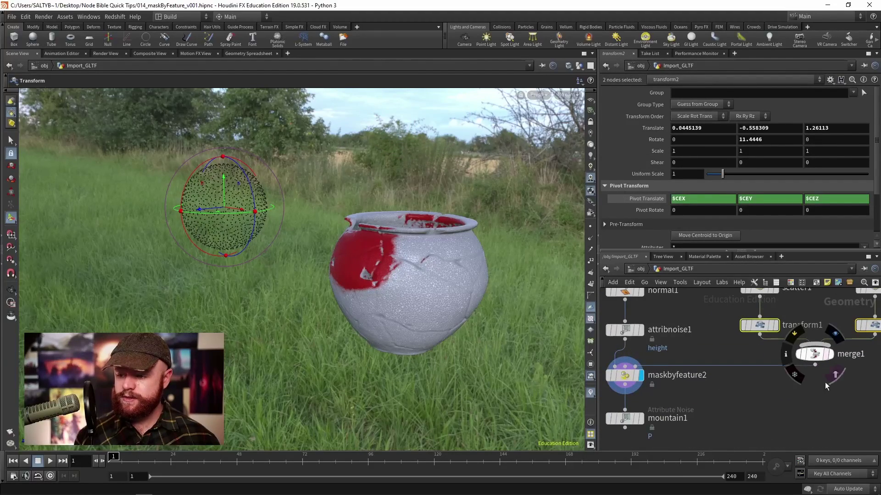
Move the second point sphere with transform2 to the right of the pot
middle_click_drag(825, 382, 802, 406)
left_click(786, 383)
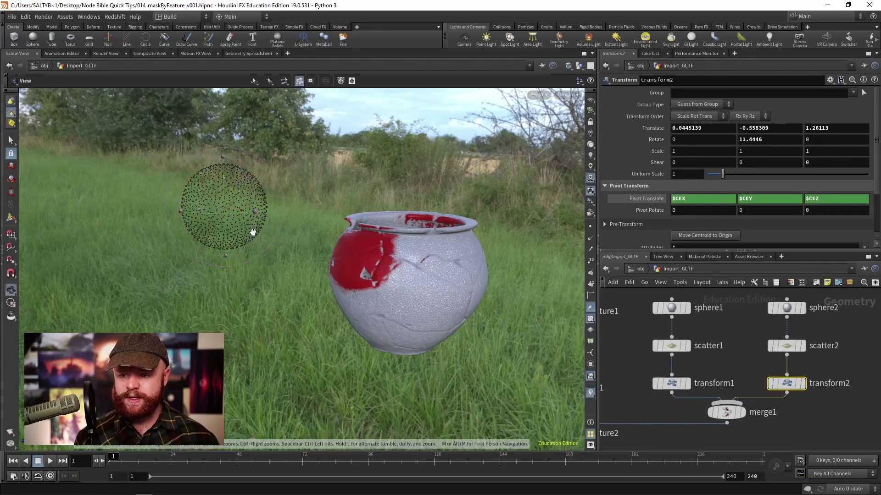
left_click_drag(285, 257, 651, 299, "alt")
middle_click_drag(579, 448, 732, 389)
left_click(689, 368)
left_click_drag(348, 229, 347, 279, "alt")
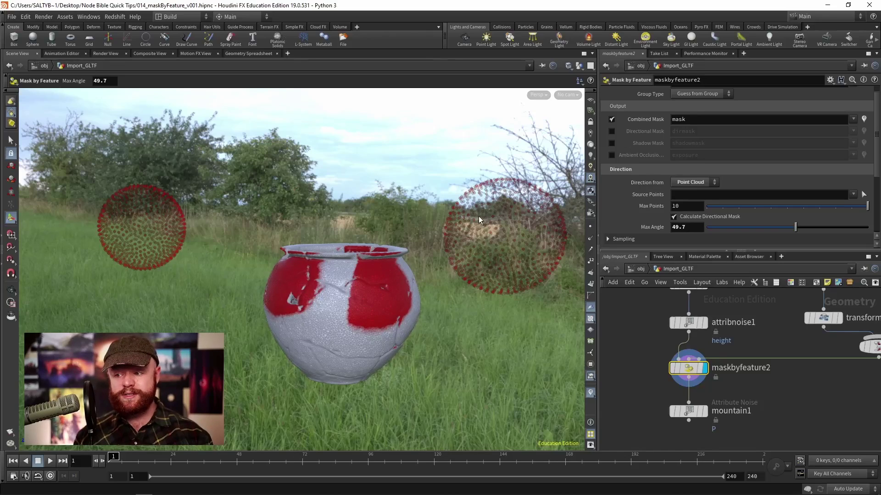
Lower Max Angle to 34.9, shift maskbyfeature2 and mountain1 down, and set Max Points to 1
left_click_drag(795, 227, 769, 231)
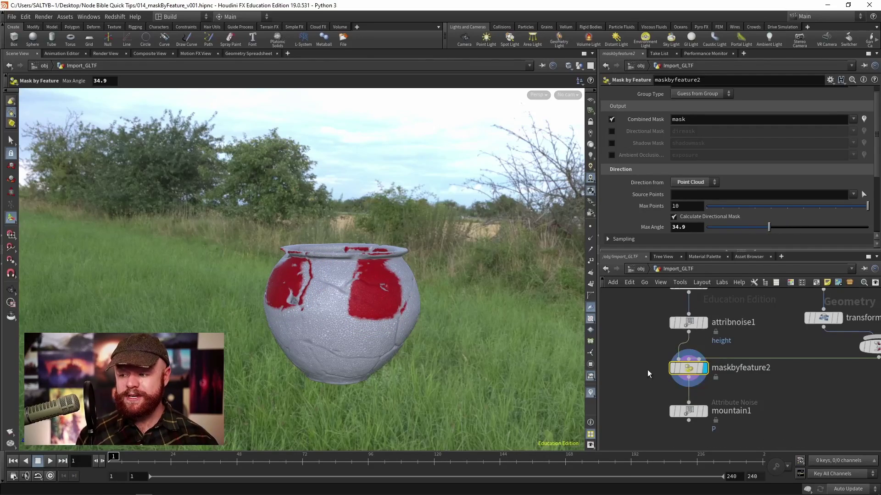
left_click(697, 409, "shift")
left_click_drag(701, 403, 704, 421)
left_click(634, 368)
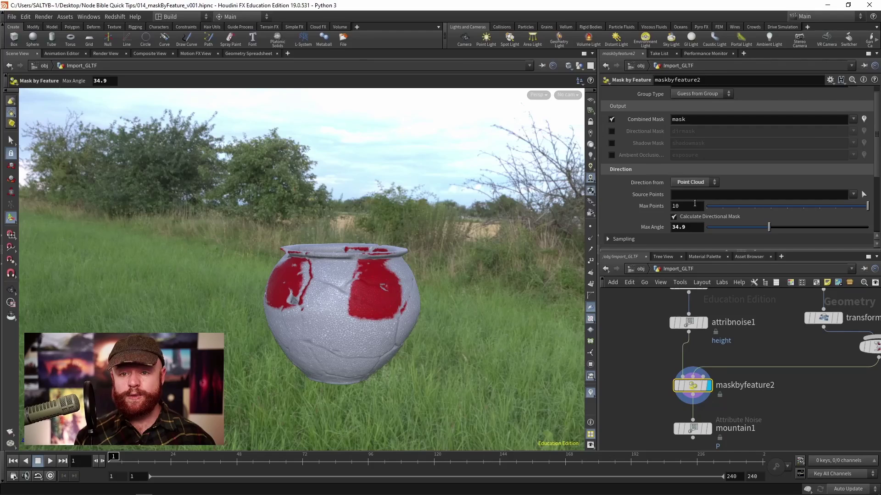
left_click_drag(758, 204, 722, 207)
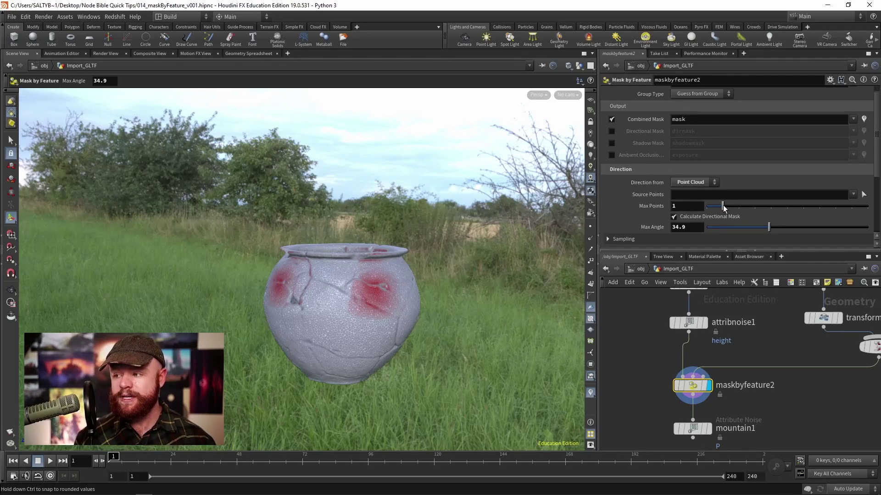
mouse_move(723, 205)
left_mouse_down()
mouse_move(803, 202)
mouse_move(718, 205)
left_mouse_up()
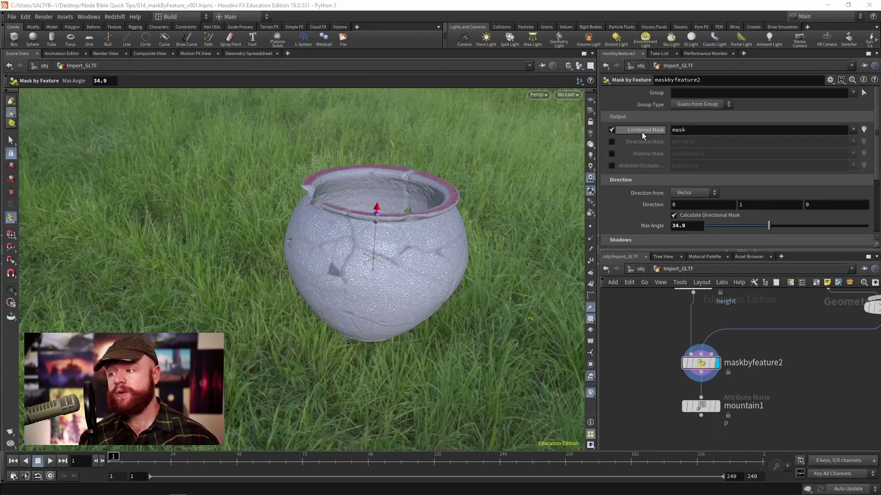
Turn off the combined mask output and enable the Ambient Occlusion output to the exposure attribute
mouse_move(878, 154)
left_mouse_down()
mouse_move(878, 193)
mouse_move(876, 166)
left_mouse_up()
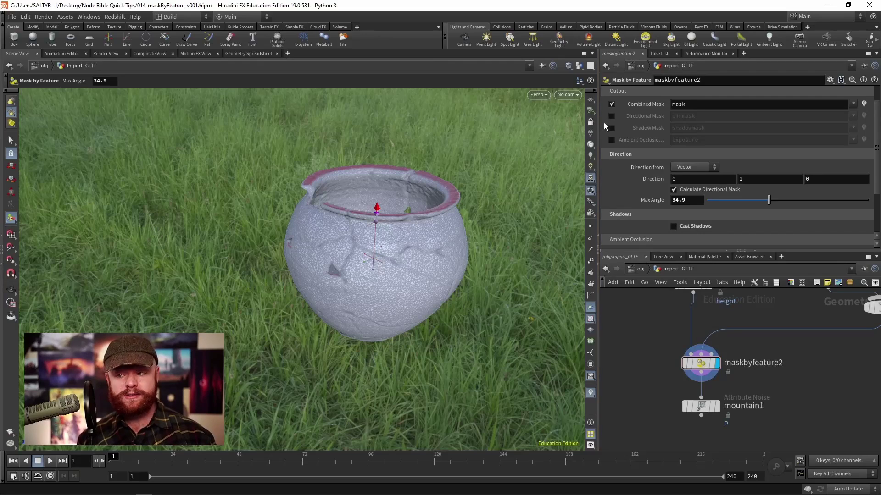
left_click(612, 104)
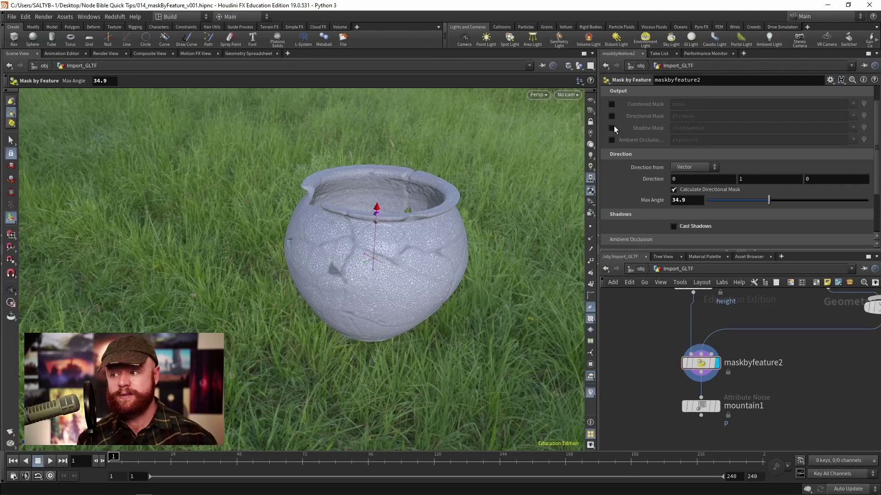
left_click(611, 140)
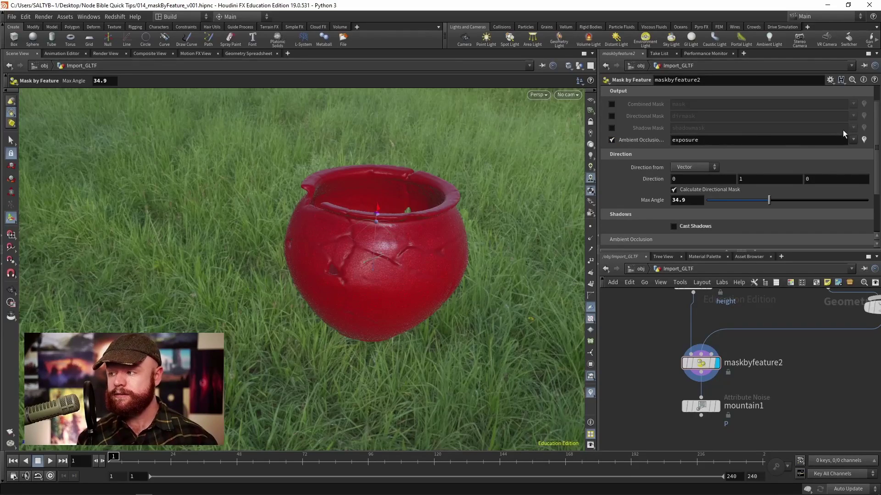
left_click_drag(878, 157, 878, 197)
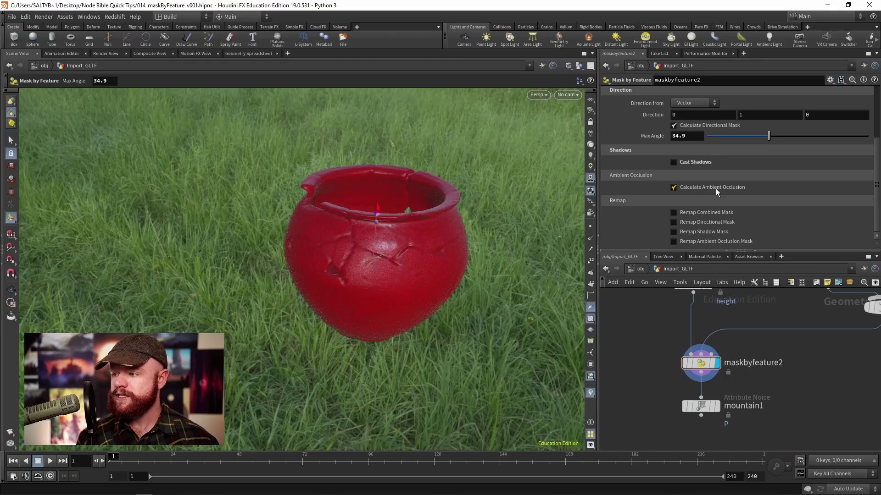
Enable ambient occlusion with 14 samples and bias 0.271, then snip the viewport
left_click(704, 188)
key("Escape")
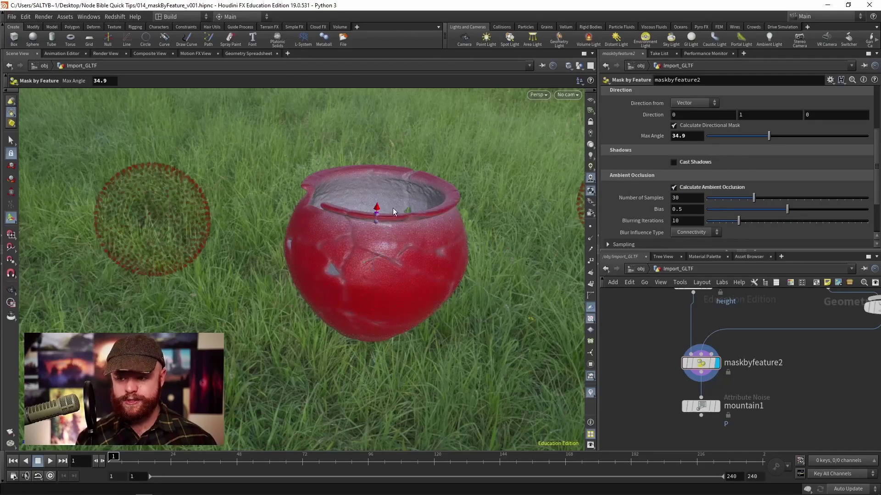
left_click_drag(393, 208, 356, 226)
key("Return")
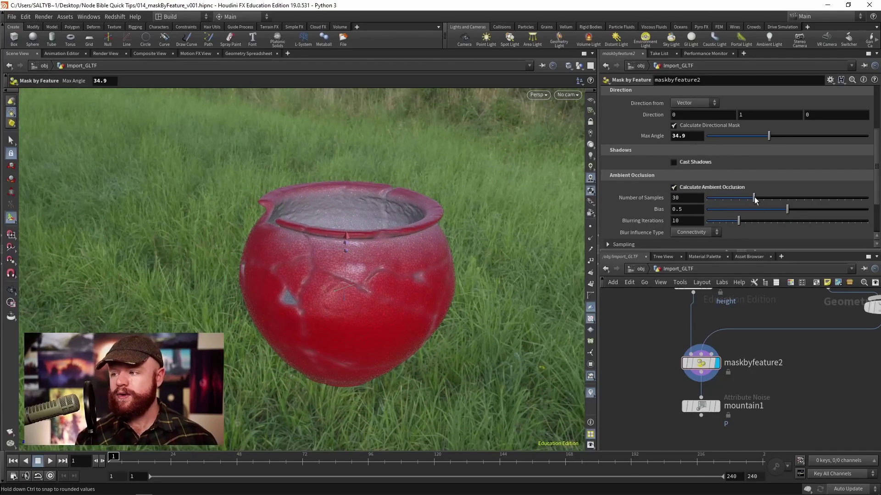
left_click_drag(824, 197, 728, 197)
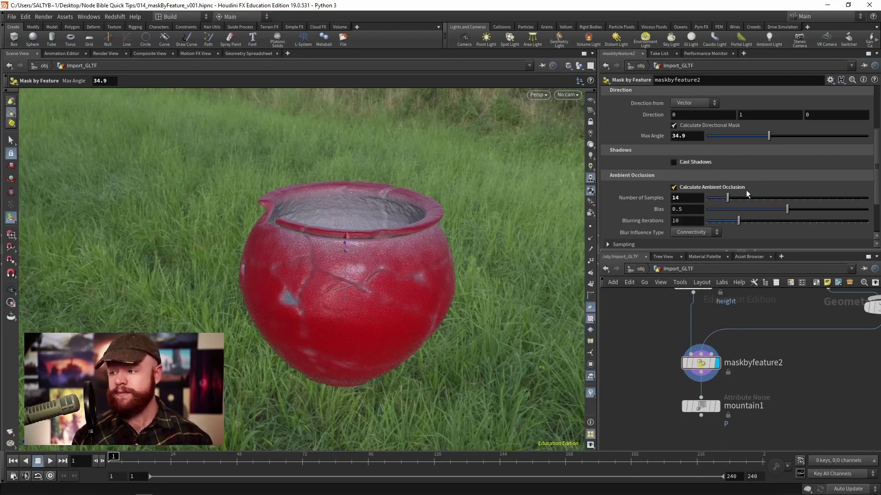
mouse_move(786, 208)
left_mouse_down()
mouse_move(700, 209)
mouse_move(803, 209)
mouse_move(748, 206)
mouse_move(688, 221)
mouse_move(742, 221)
left_mouse_up()
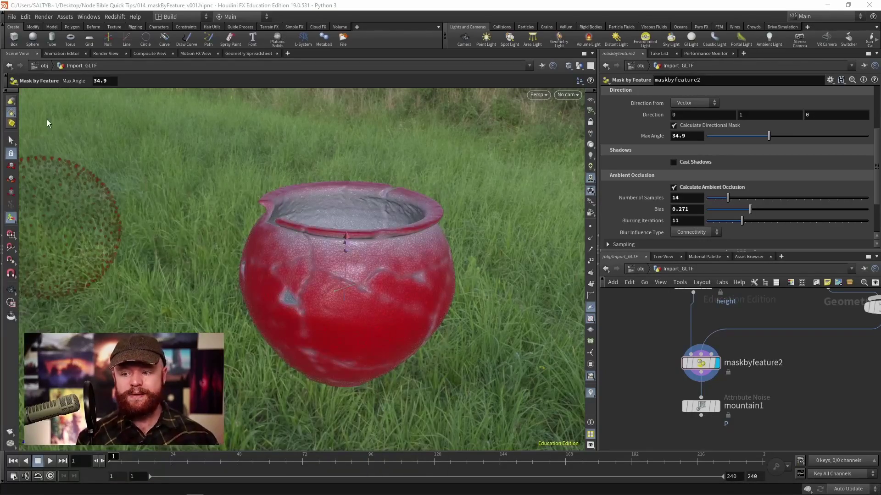
left_click_drag(32, 88, 569, 437)
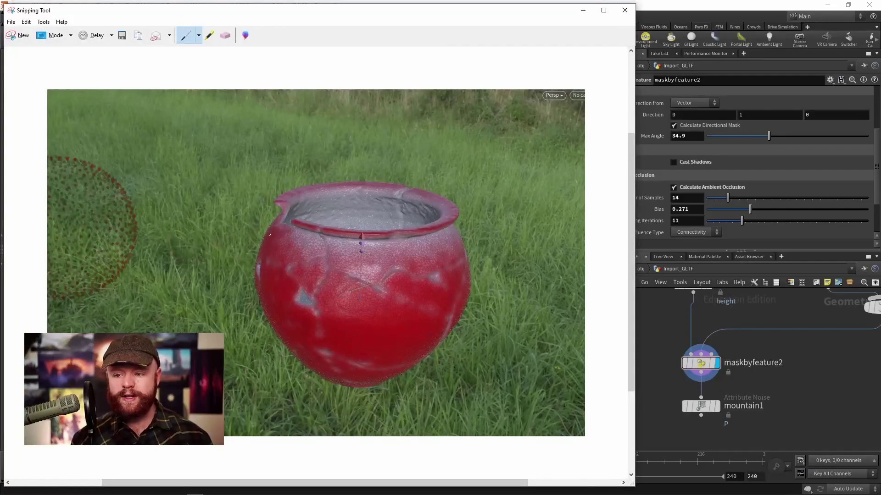
Draw two blue arrows at the pot's left side on the snip and minimize Snipping Tool
mouse_move(270, 235)
left_mouse_down()
mouse_move(225, 230)
mouse_move(236, 231)
mouse_move(225, 245)
mouse_move(238, 248)
mouse_move(251, 216)
mouse_move(263, 214)
left_mouse_up()
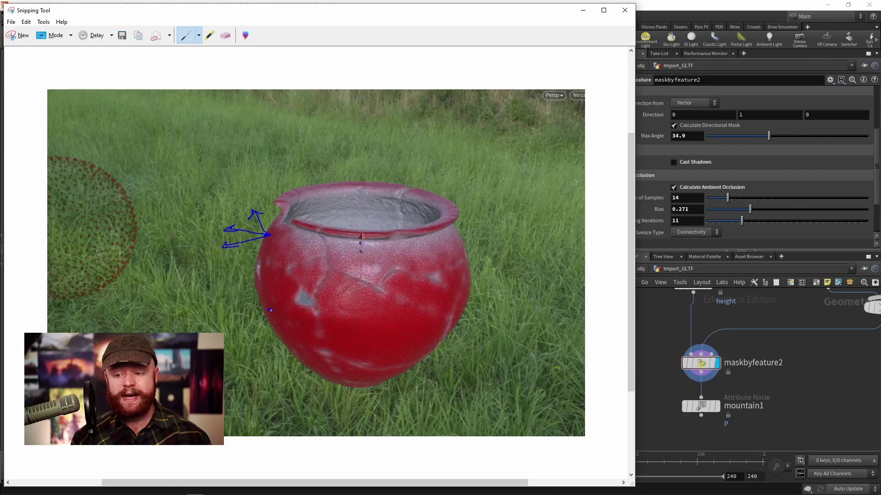
mouse_move(270, 311)
left_mouse_down()
mouse_move(224, 322)
mouse_move(243, 340)
mouse_move(244, 333)
mouse_move(253, 338)
mouse_move(232, 302)
left_mouse_up()
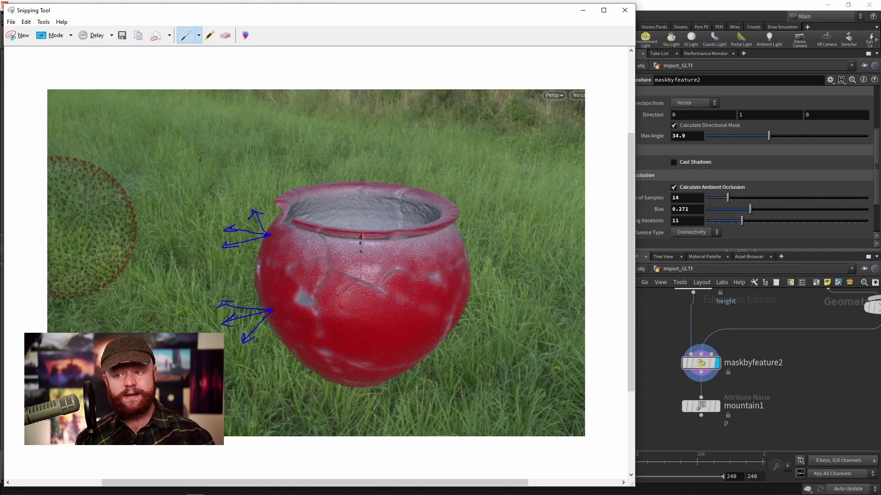
left_click(583, 10)
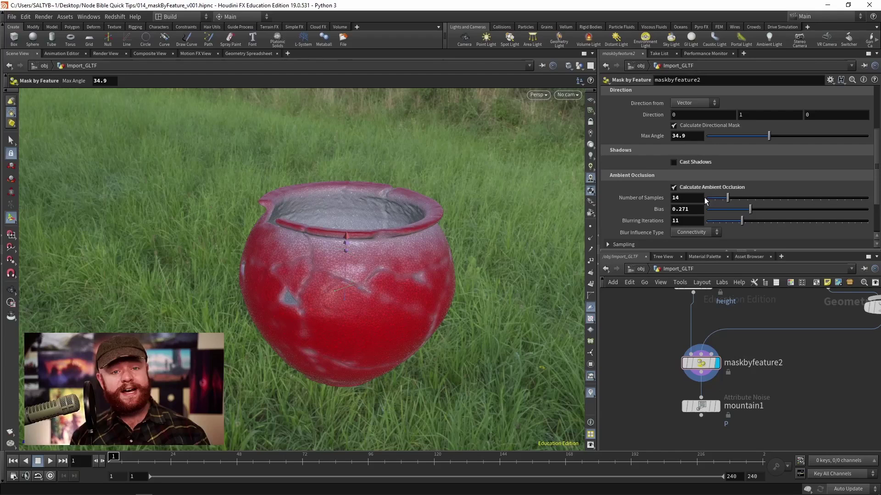
Set the ambient occlusion bias to 0.5 and expand the Sampling settings
double_click(687, 210)
type(".5")
key("Return")
left_click(649, 245)
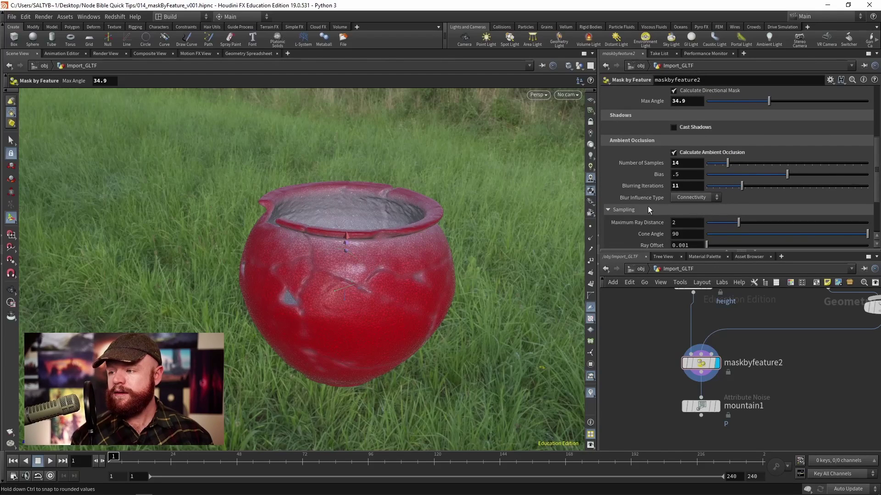
scroll(796, 197, "down", 3)
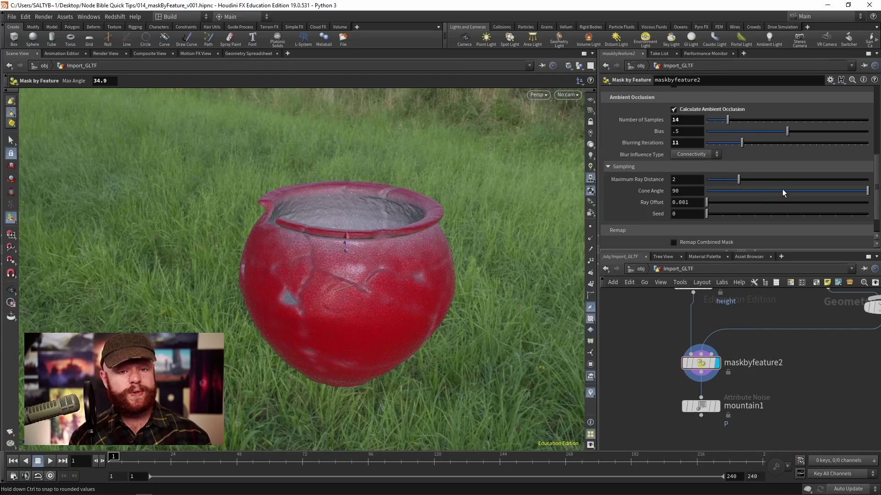
Try a cone angle of 180 and reframe the view onto the pot
left_click_drag(781, 190, 846, 188)
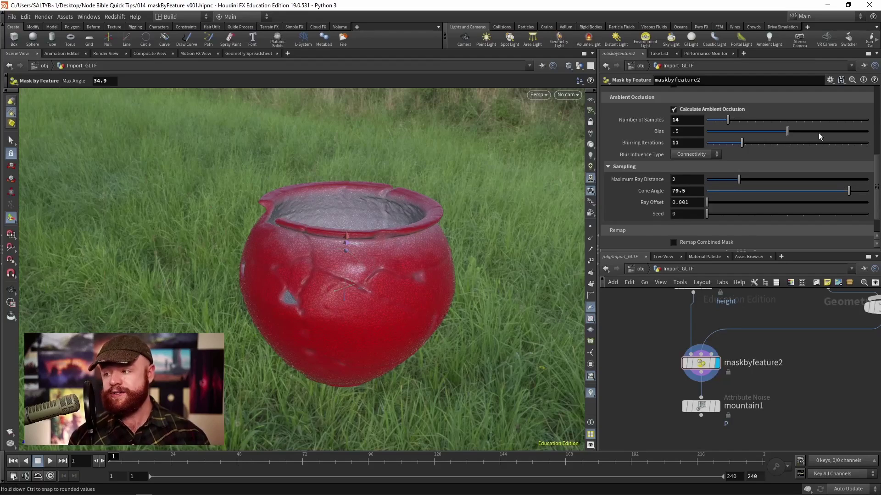
left_click(692, 190)
type("180180")
key("Return")
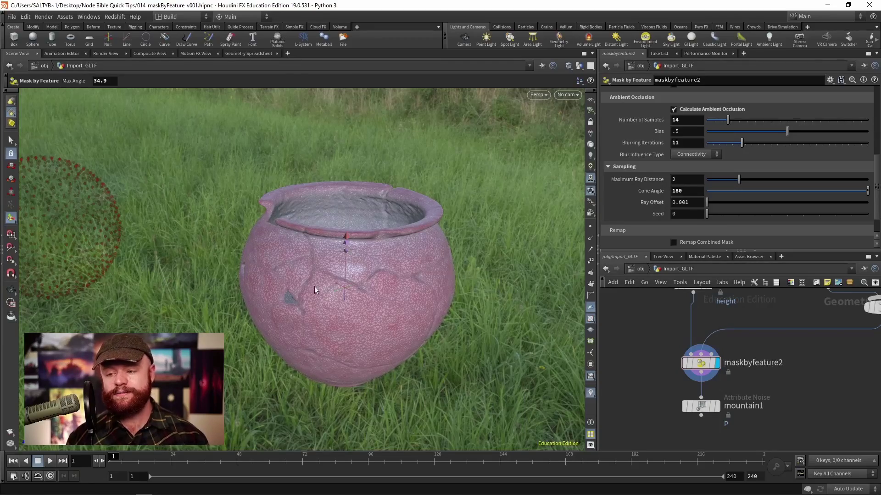
left_click_drag(315, 286, 312, 313, "alt")
key("space+h")
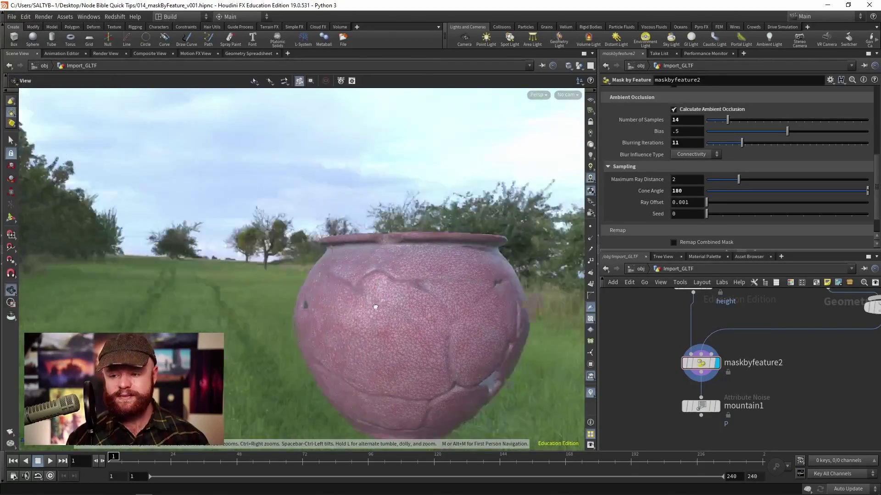
Set the cone angle to 80 and view the pot from above
double_click(686, 188)
type("80")
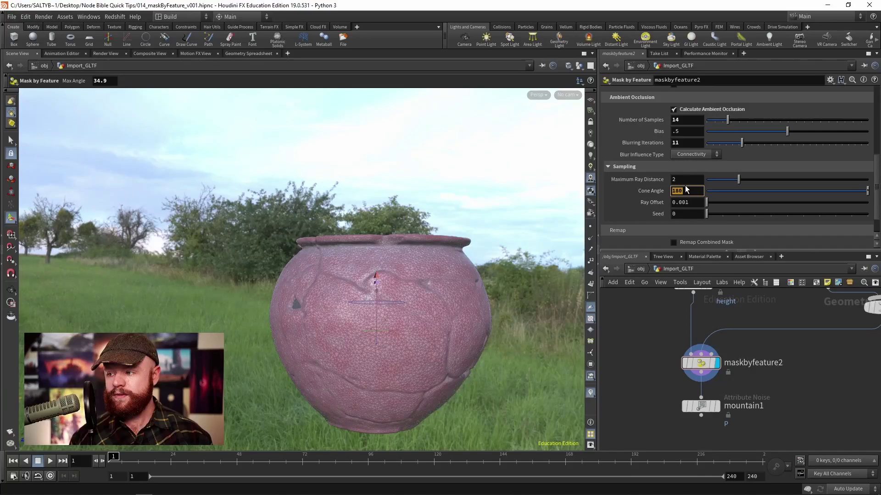
key("Return")
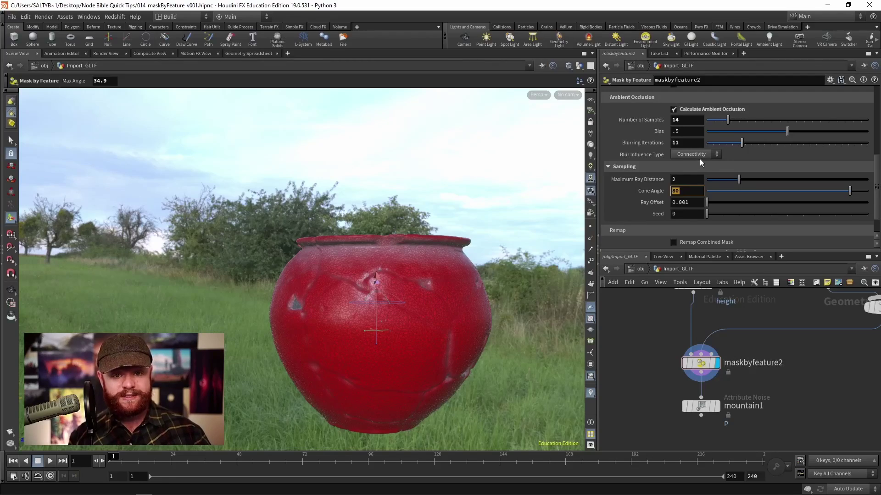
key("Escape")
left_click_drag(341, 275, 340, 294)
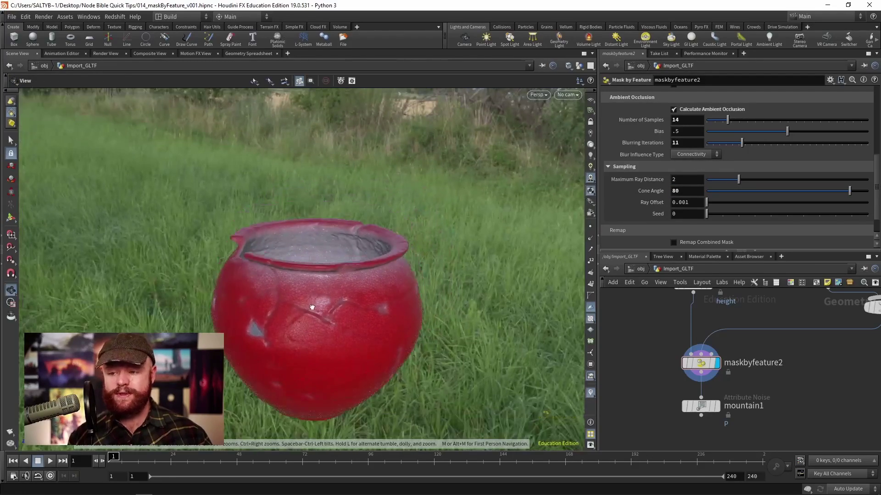
key("Return")
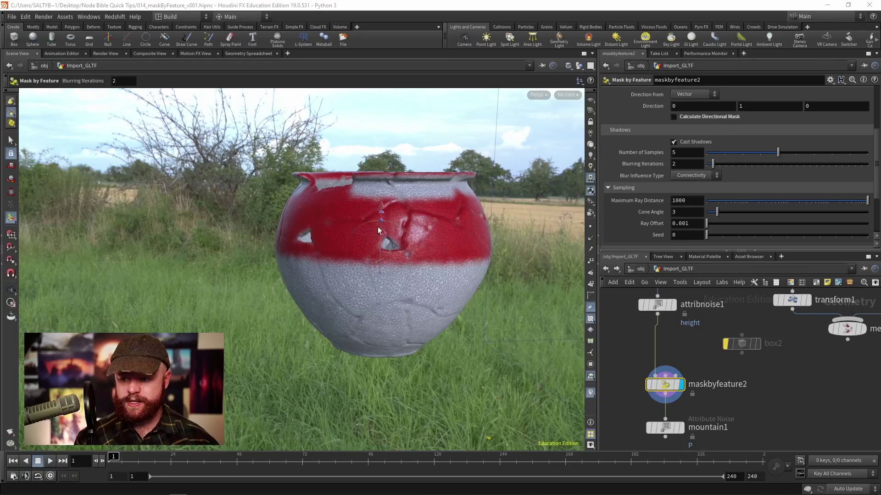
Rotate the mask direction to about -0.916, 0.402, 0 so red covers the pot's left
left_click_drag(381, 272, 378, 168)
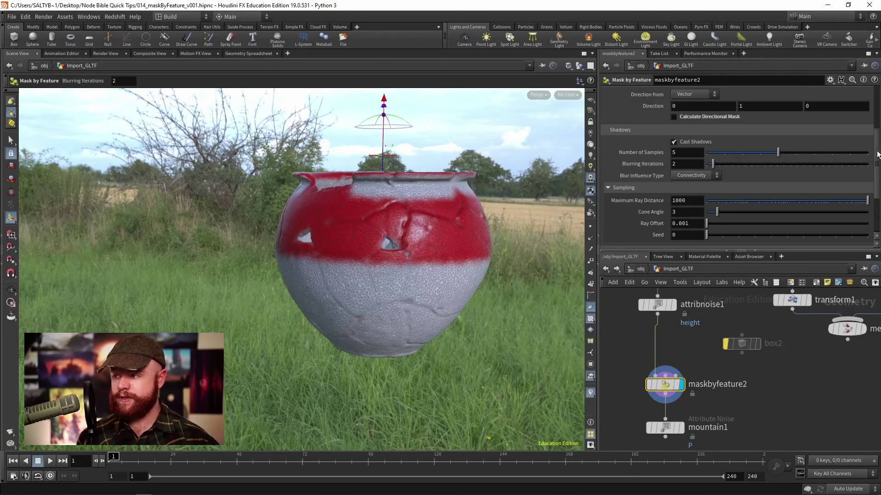
scroll(771, 126, "up", 2)
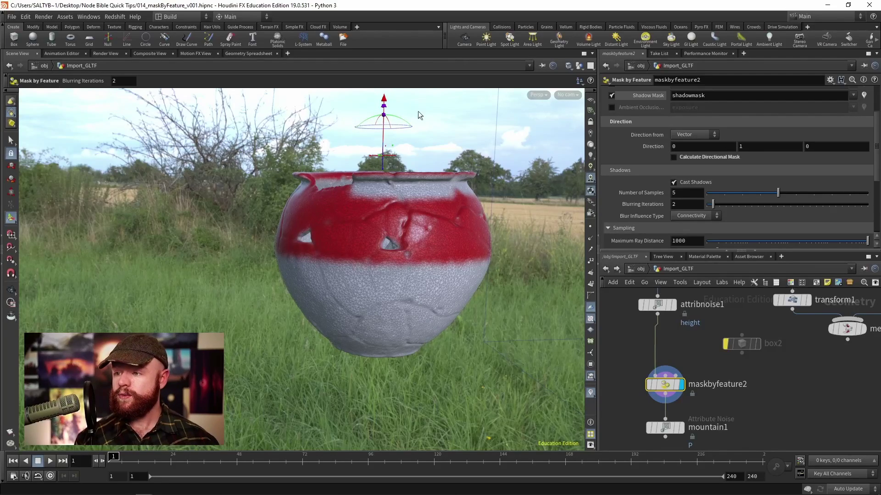
left_click_drag(384, 116, 411, 150)
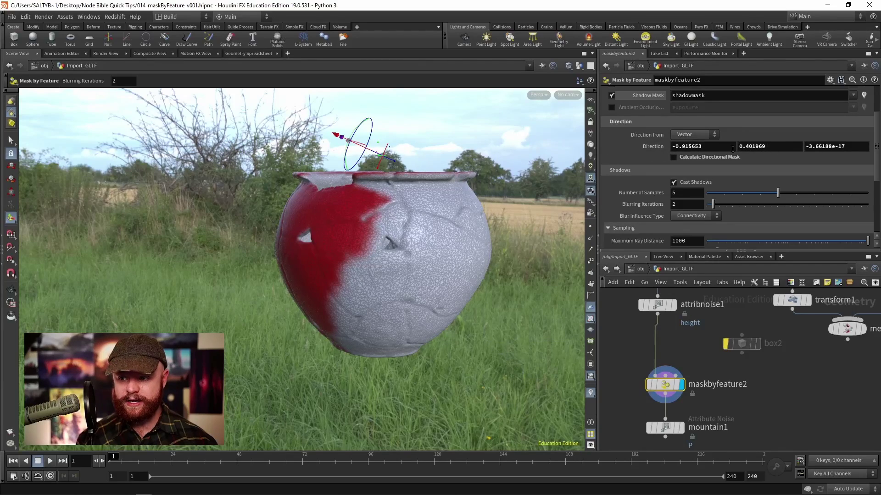
Go up to the object level and inspect the DistLi light's transform values
left_click(640, 269)
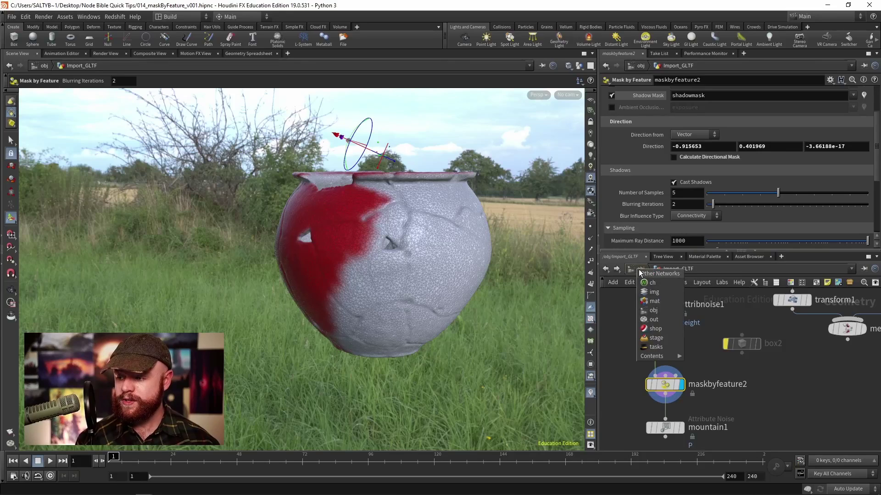
left_click(643, 270)
left_click(802, 347)
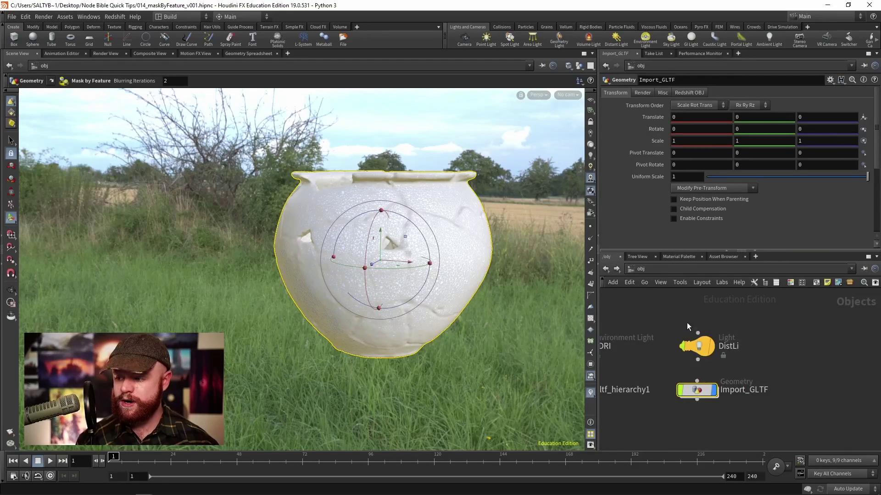
left_click(611, 93)
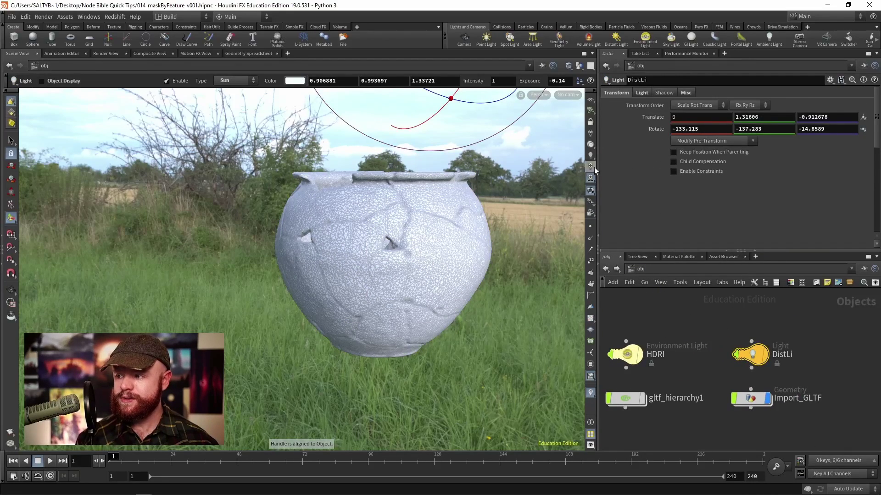
left_click(688, 141)
left_click(702, 191)
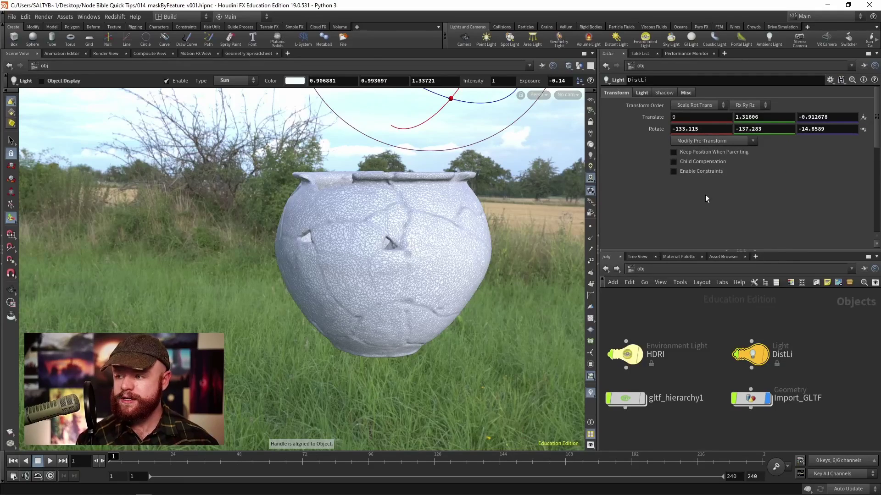
Back inside Import_GLTF, paste relative references to DistLi's rotation into Direction
left_click(750, 398)
key("Return")
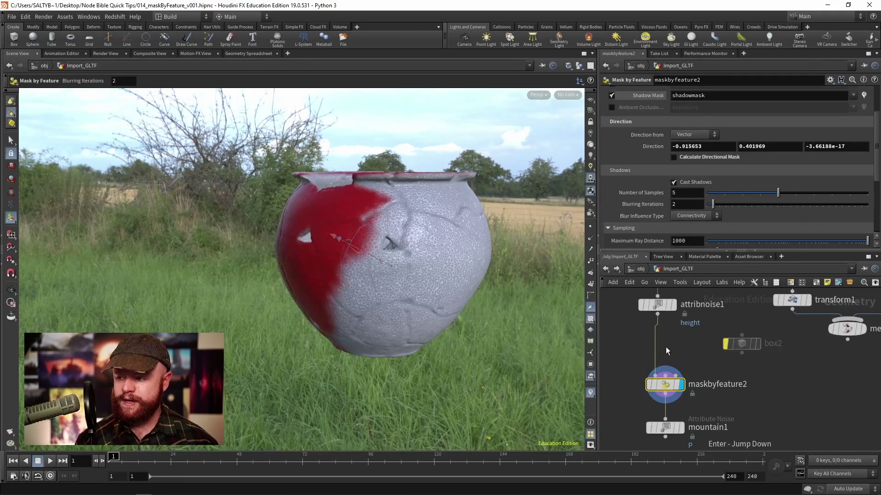
right_click(648, 148)
mouse_move(715, 197)
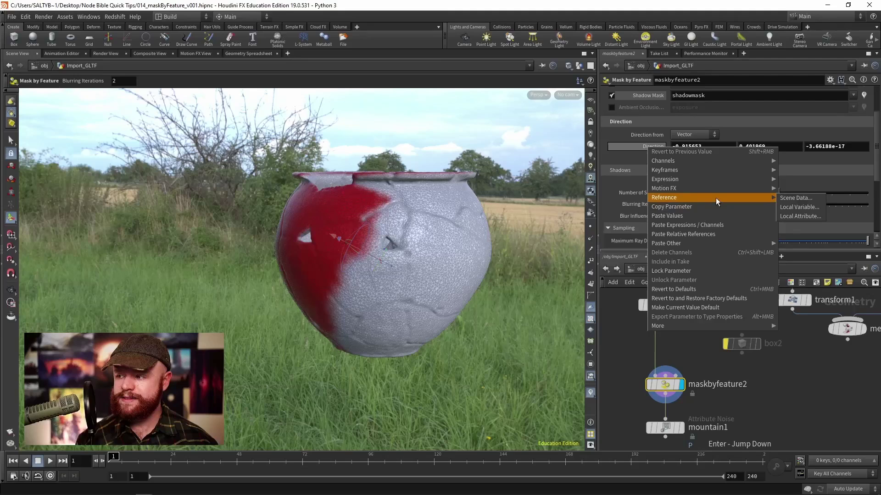
mouse_move(703, 181)
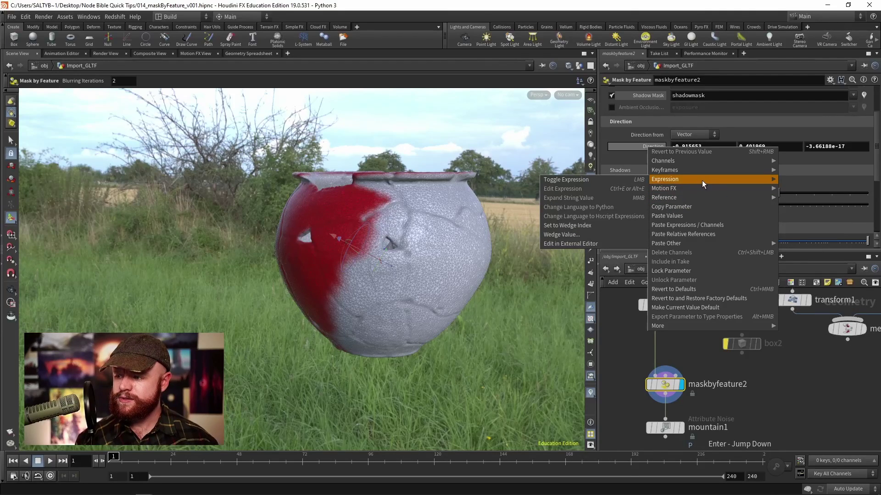
mouse_move(712, 243)
left_click(827, 248)
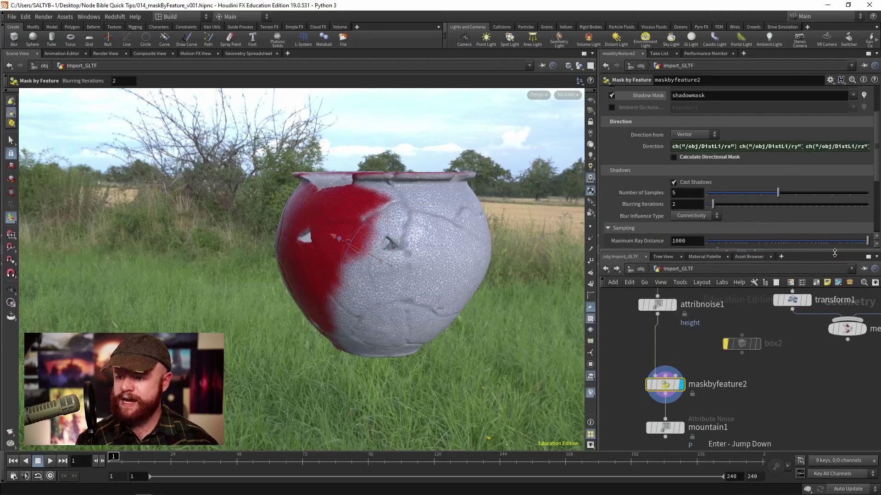
Set the shadow mask to 8 samples, try 18 blurring iterations, then undo back to 2
key("Escape")
left_click_drag(400, 268, 376, 259)
key("Return")
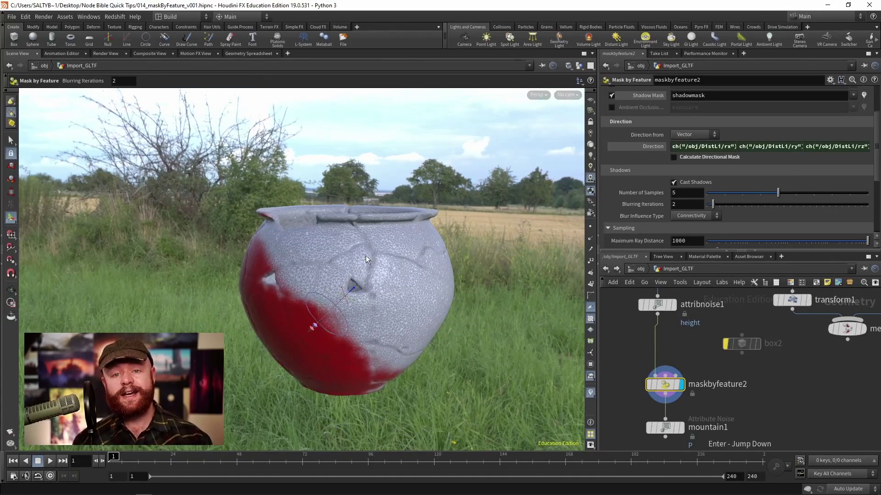
key("Escape")
left_click_drag(351, 265, 197, 278)
key("Return")
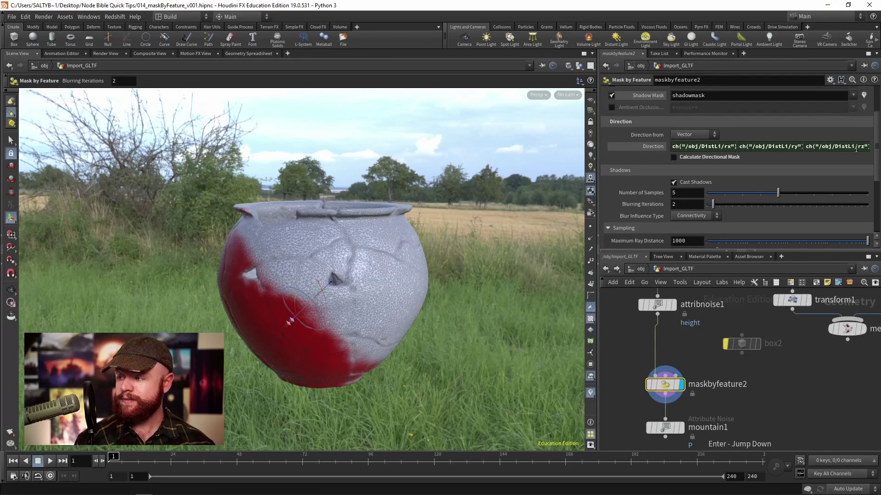
left_click_drag(868, 160, 873, 188)
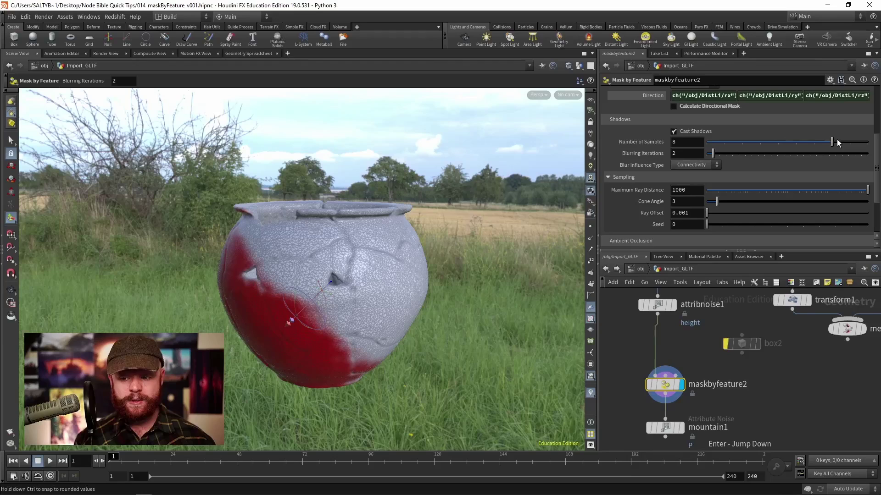
left_click_drag(713, 154, 764, 155)
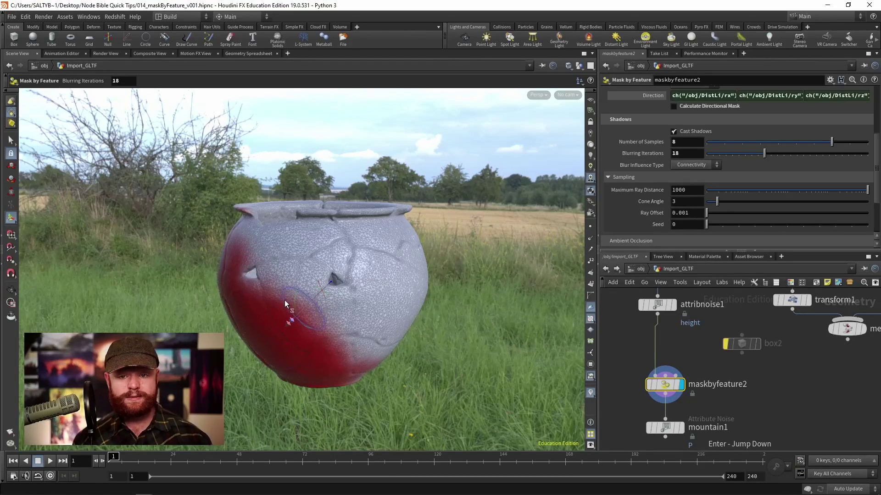
key("ctrl+z")
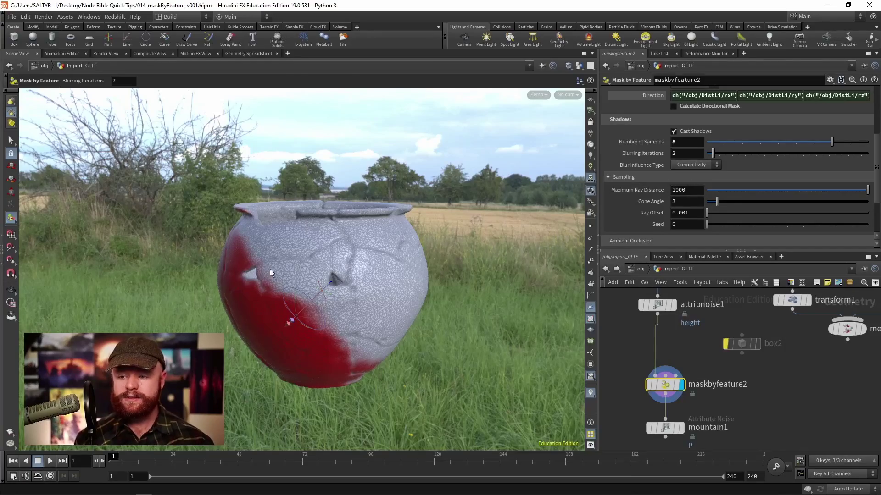
Looking down into the pot, set the shadow mask's Maximum Ray Distance to .1
left_click_drag(269, 269, 205, 200, "alt")
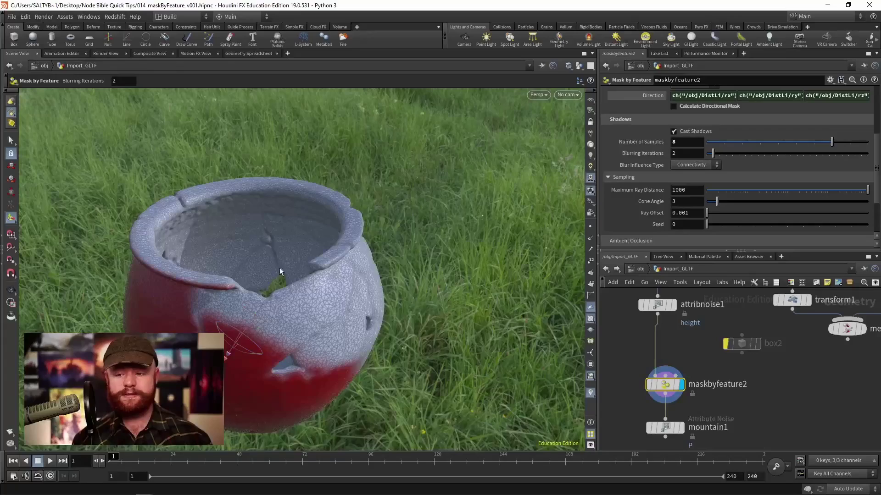
left_click_drag(280, 268, 247, 222, "alt")
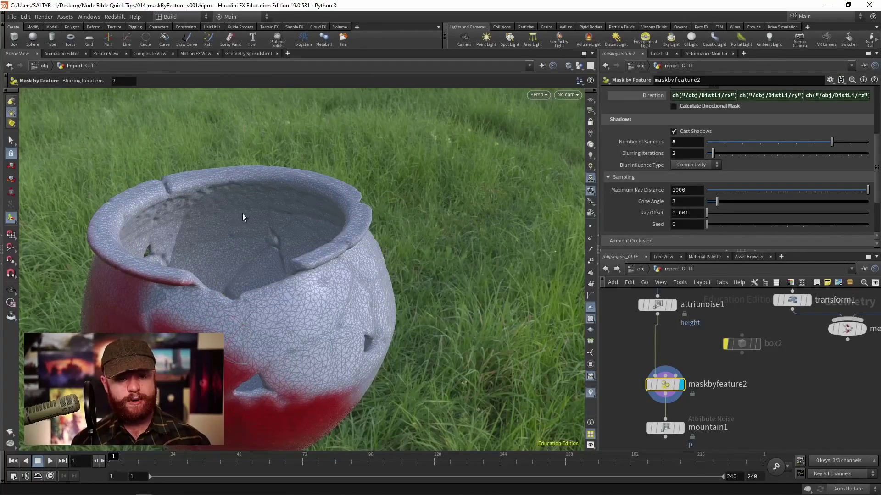
left_click(687, 190)
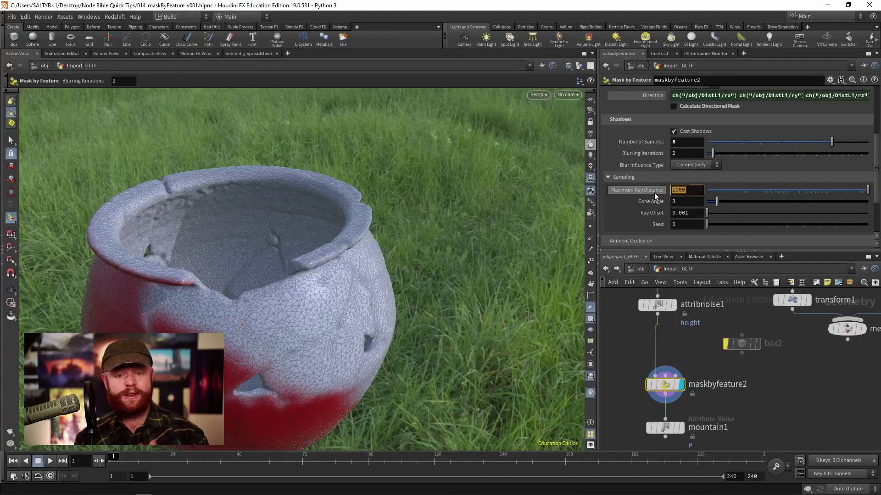
type("1")
key("Return")
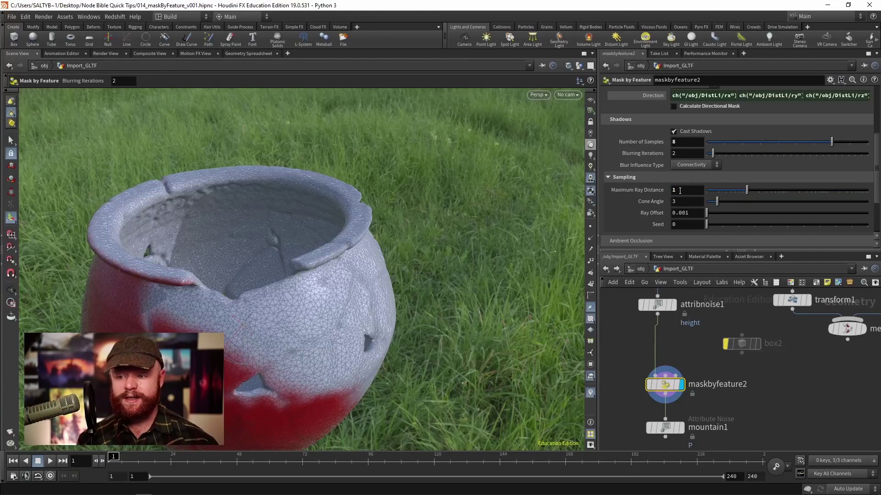
left_click(687, 188)
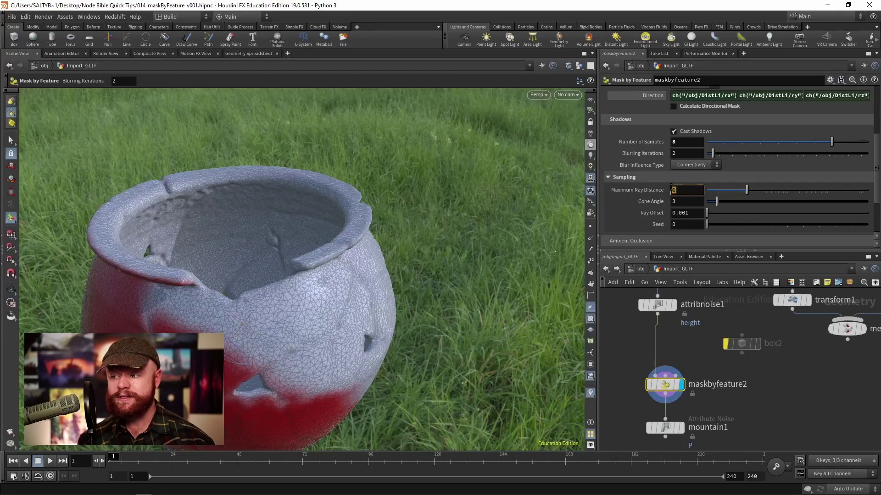
type(".1")
key("Return")
Widen the Cone Angle to 10.8 while viewing the pot's rim
left_click_drag(286, 217, 311, 234, "alt")
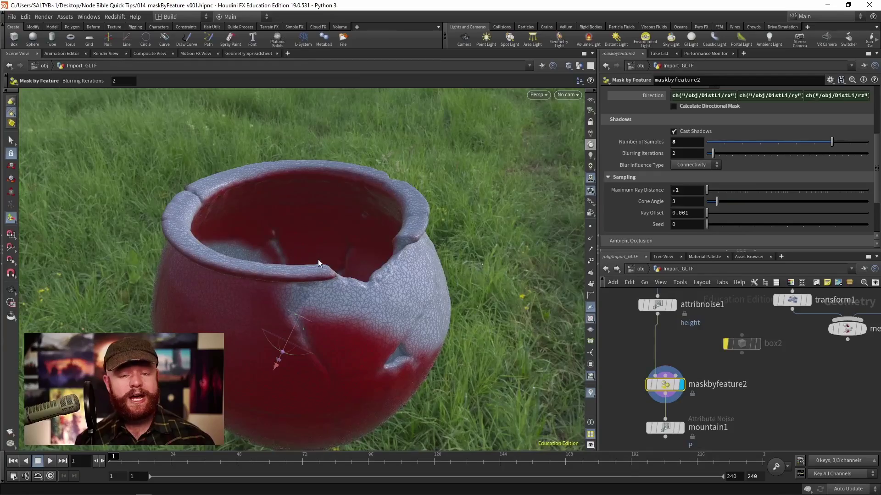
left_click_drag(305, 258, 257, 251, "alt")
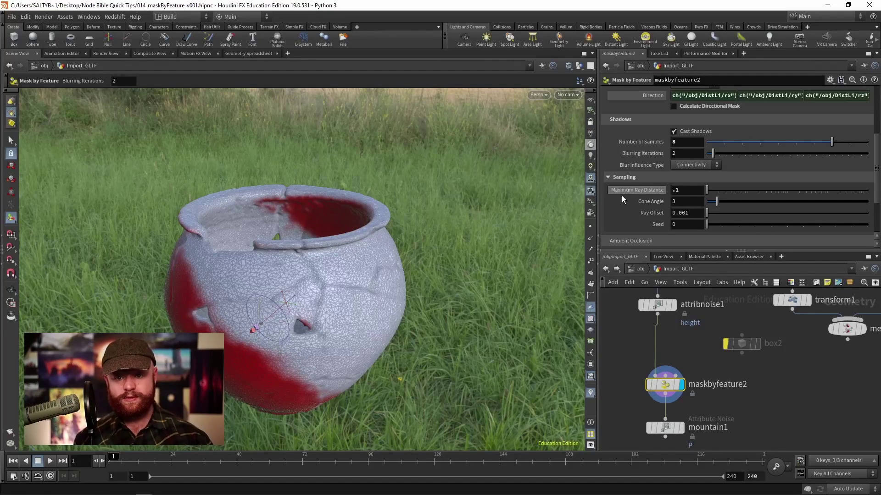
left_click_drag(717, 202, 737, 202)
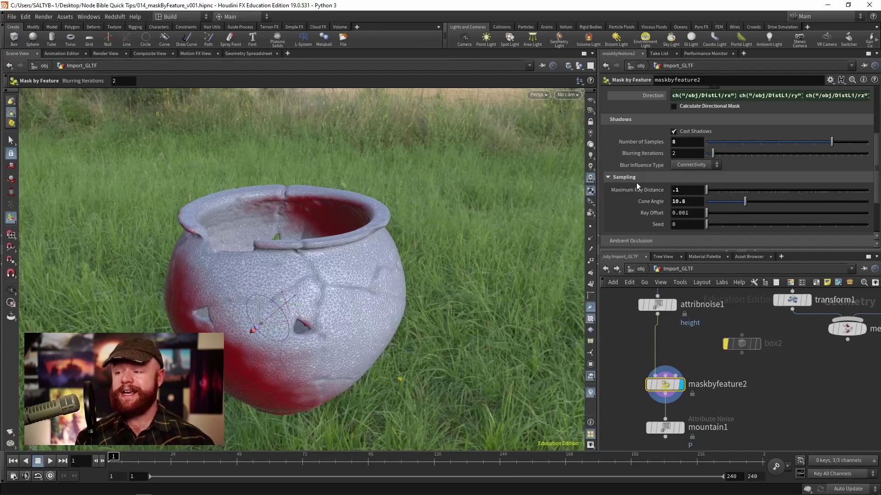
Try 25 and then 425 samples before settling the Number of Samples at 10
left_click(676, 141)
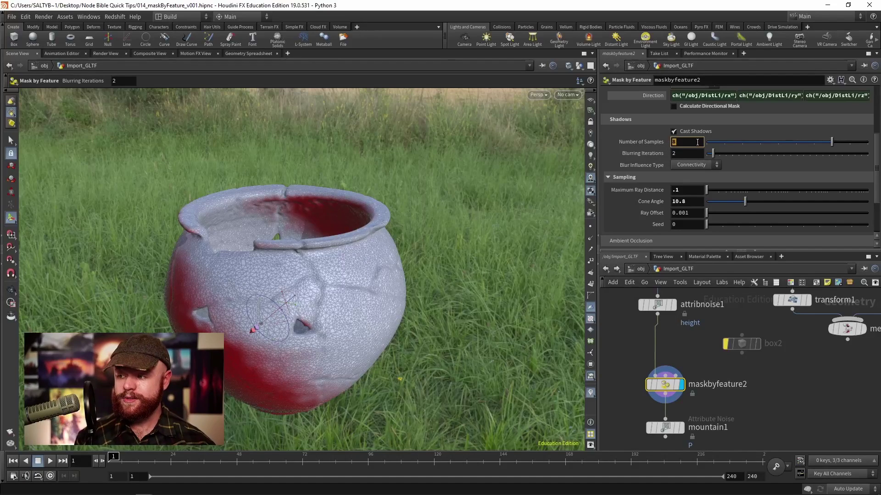
type("25")
key("Return")
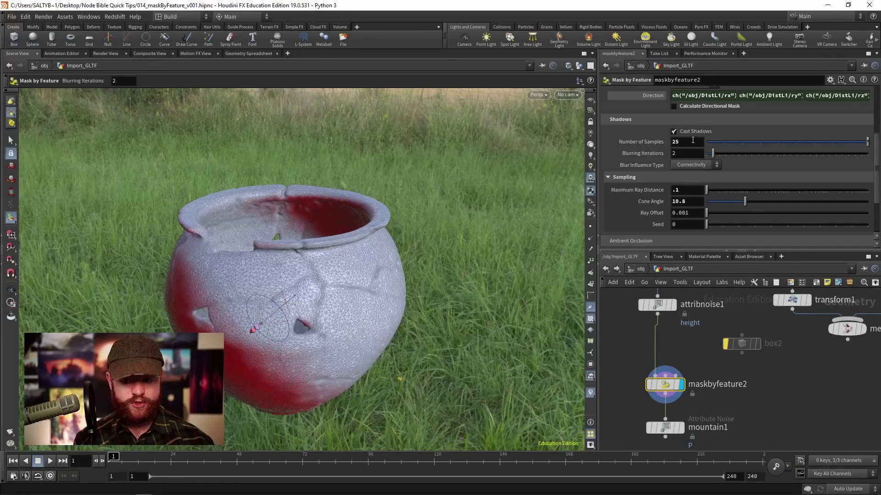
key("Home")
type("4")
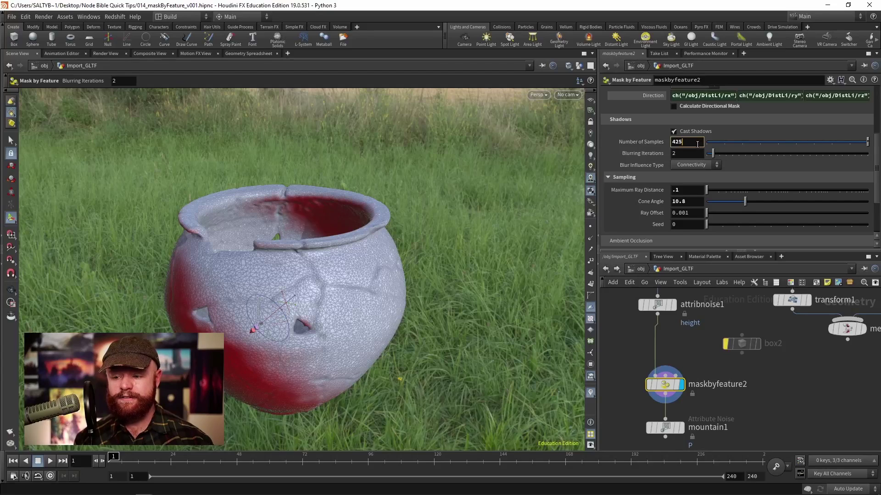
key("Return")
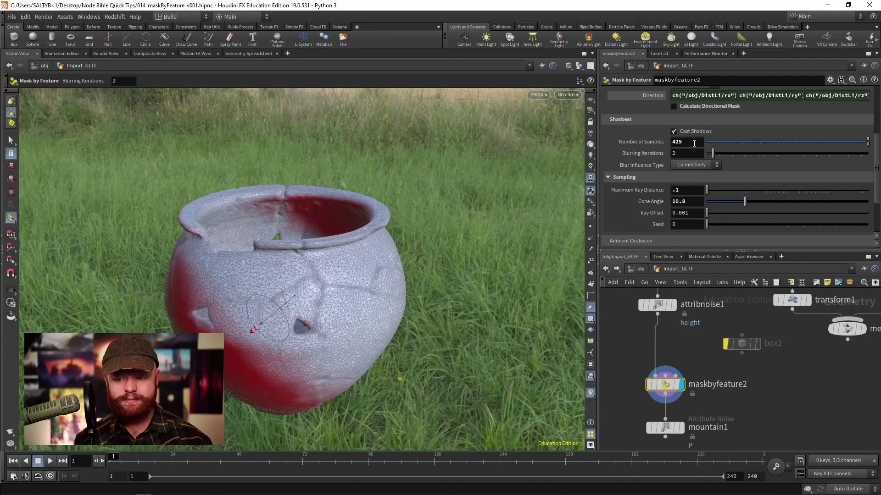
double_click(682, 141)
type("10")
key("Return")
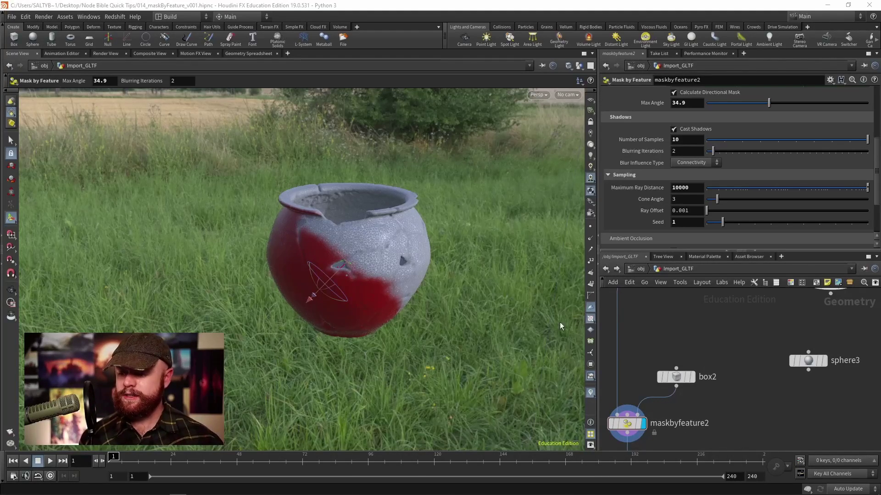
Turn on box2's template flag so its wireframe shows beside the red-masked pot
key("Escape")
middle_click_drag(386, 274, 377, 289)
left_click_drag(377, 289, 363, 202)
left_click(698, 399)
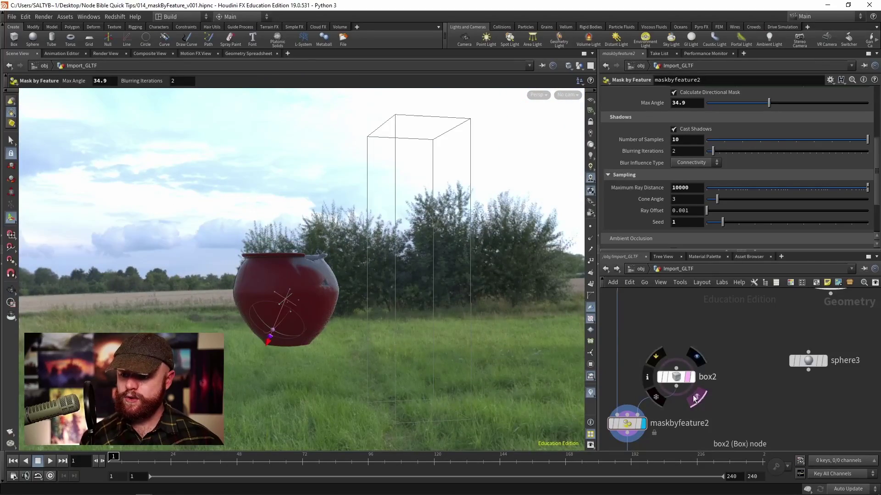
key("Escape")
left_click_drag(372, 232, 293, 206)
key("Escape")
left_click_drag(316, 236, 266, 285)
key("Return")
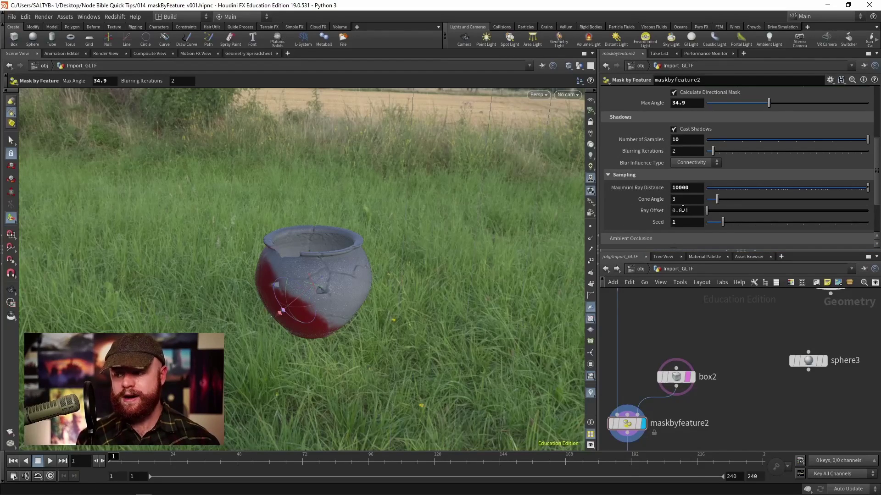
Raise the Ray Offset with the value ladder, turning the pot red beside the box wireframe
middle_click_drag(650, 210, 689, 204)
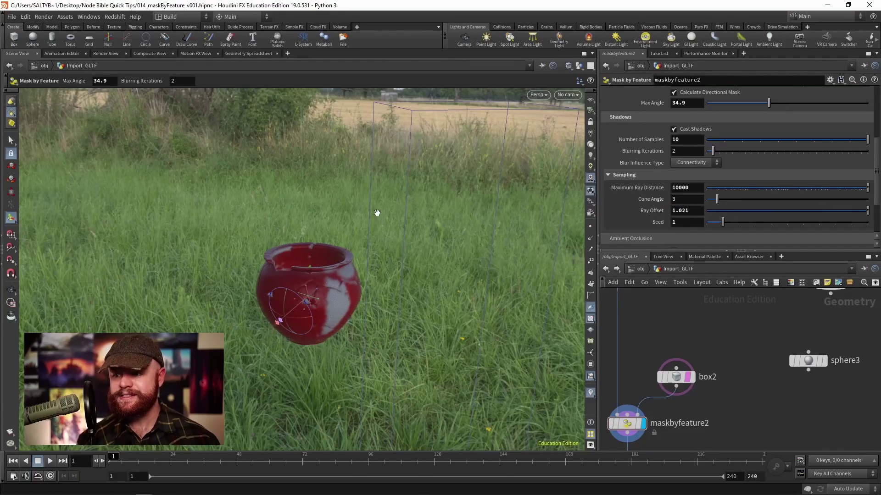
left_click_drag(376, 212, 414, 157, "alt")
left_click_drag(362, 193, 349, 247, "alt")
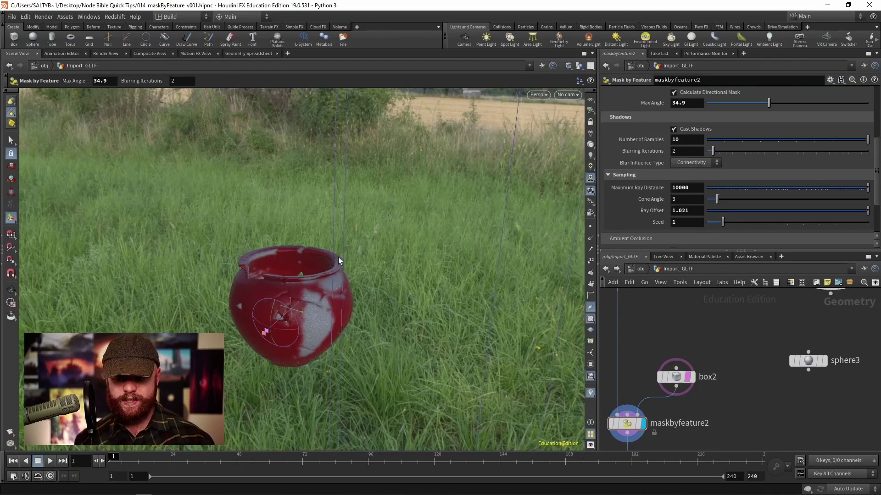
Fine-tune the Ray Offset to 1.021 and inspect the mostly red pot from several angles
mouse_move(650, 211)
middle_mouse_down()
mouse_move(595, 210)
mouse_move(661, 206)
middle_mouse_up()
key("Escape")
left_click_drag(482, 226, 222, 286)
key("Return")
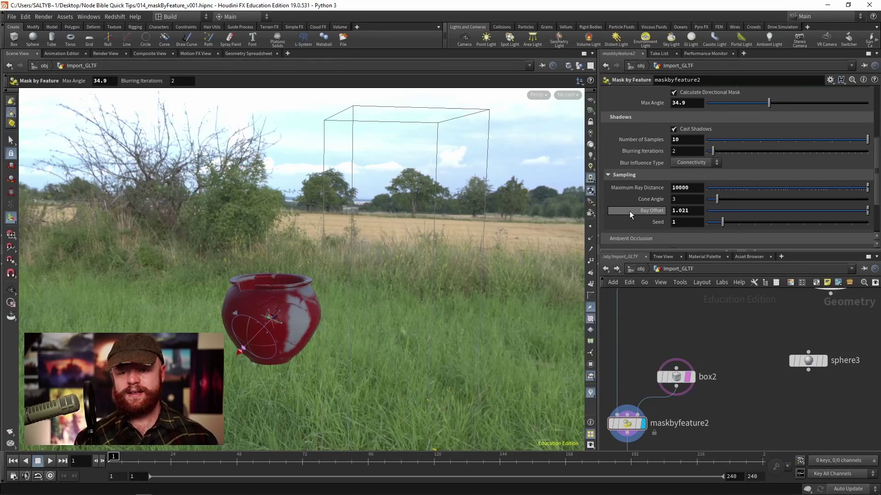
mouse_move(629, 211)
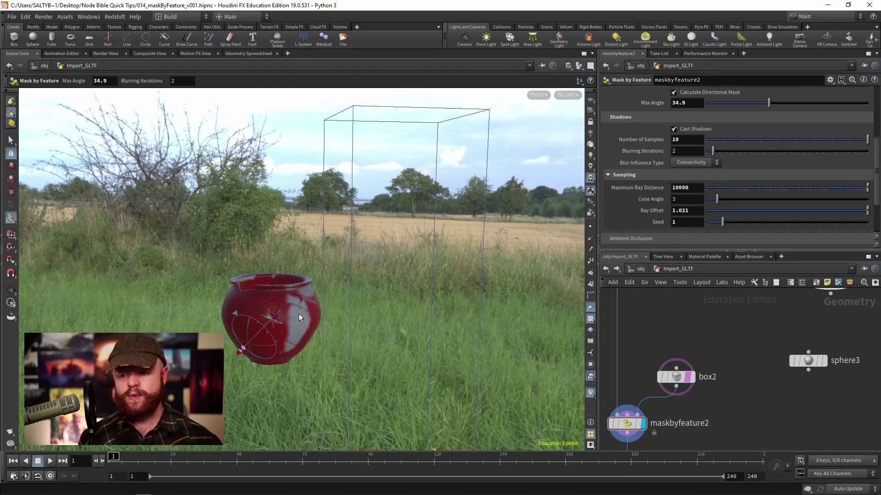
key("Escape")
left_click_drag(299, 313, 263, 322)
key("Return")
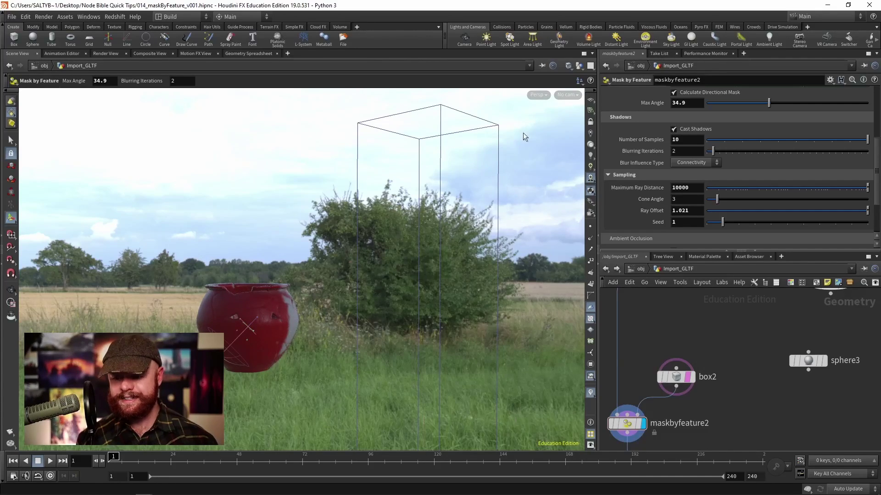
left_click_drag(401, 193, 572, 190)
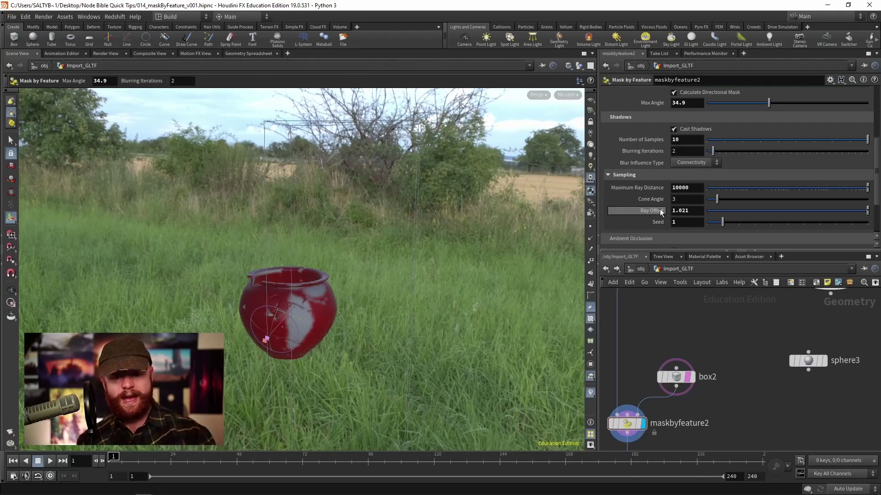